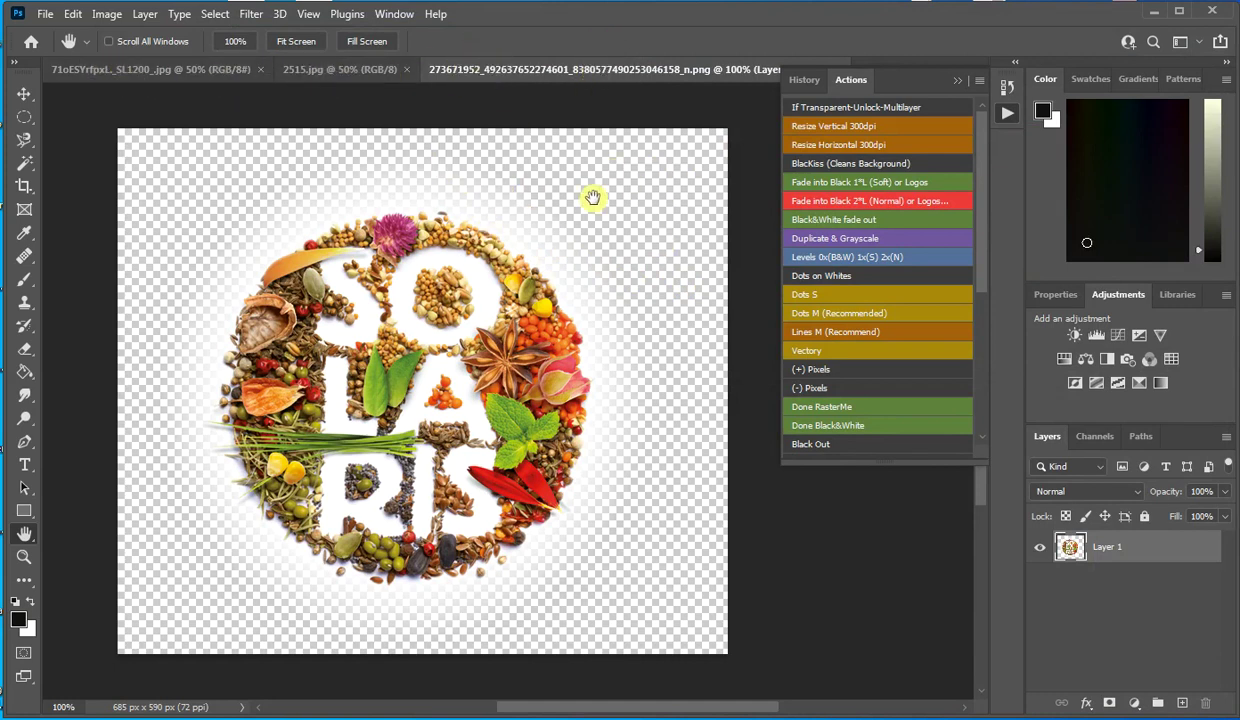
# Look over the portrait and Stranger Things documents, then return to the SOLARIS spice logo.
pyautogui.click(347, 69)
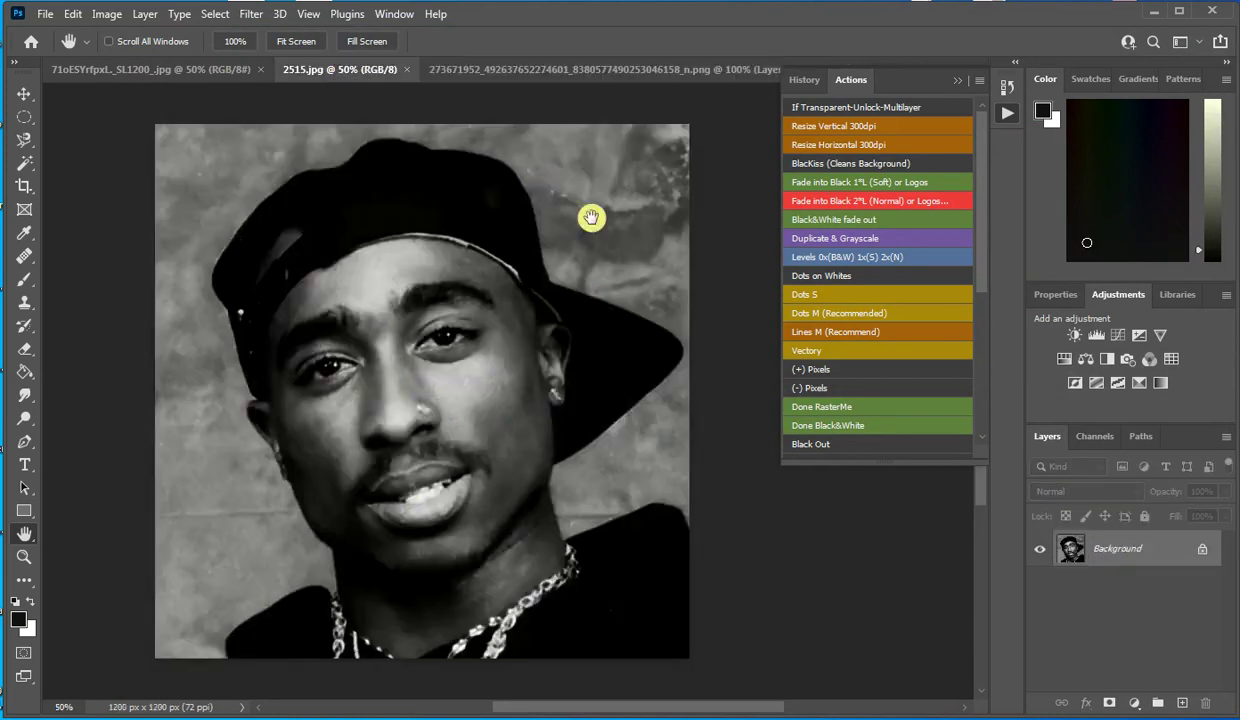
pyautogui.click(158, 69)
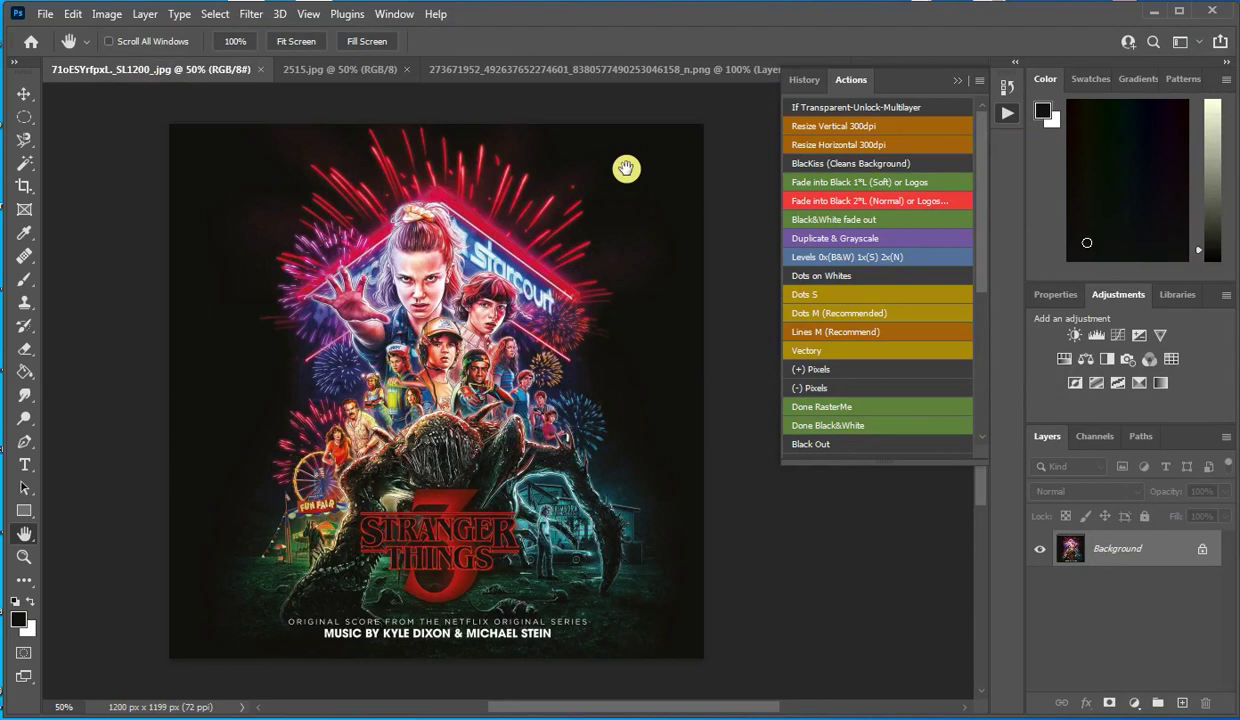
pyautogui.click(545, 69)
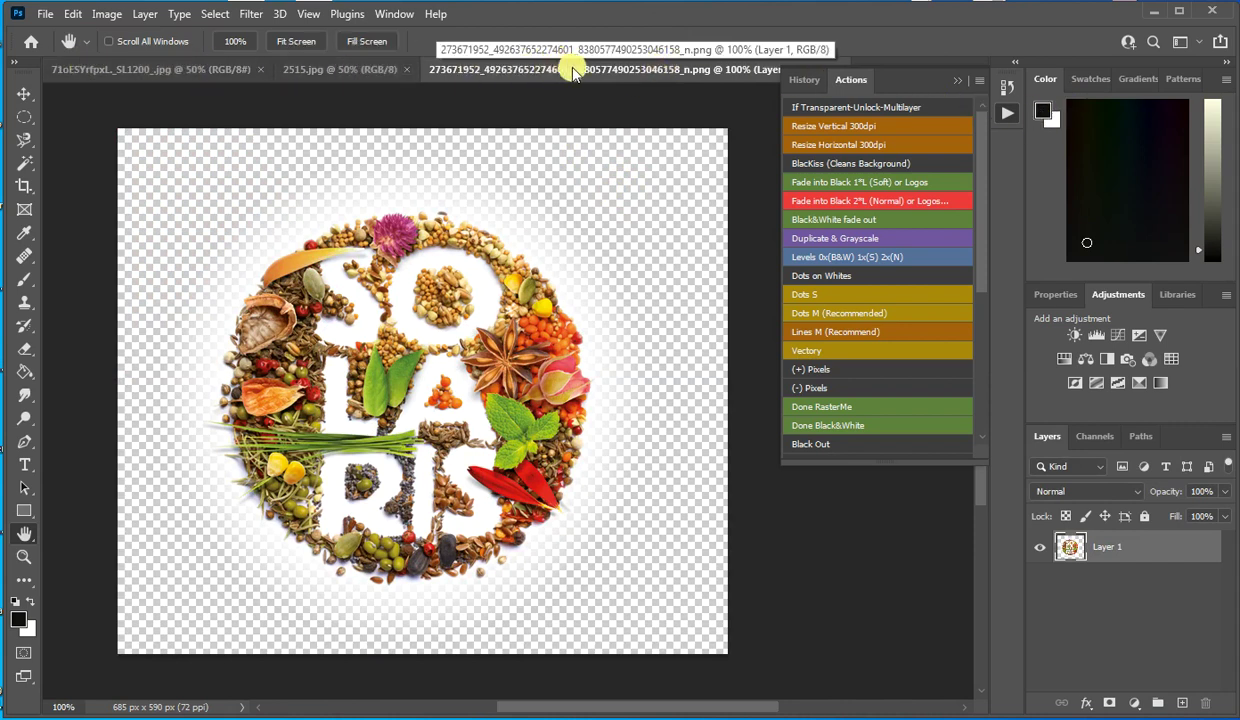
pyautogui.click(1006, 112)
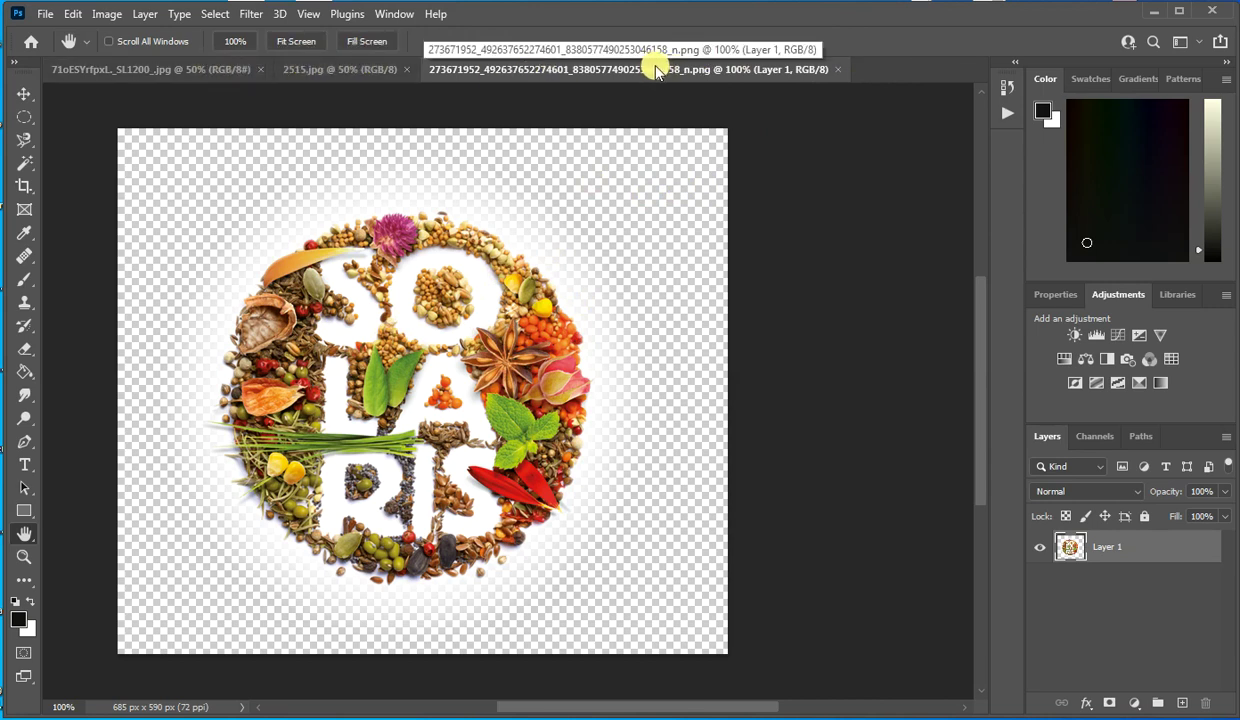
pyautogui.click(1006, 112)
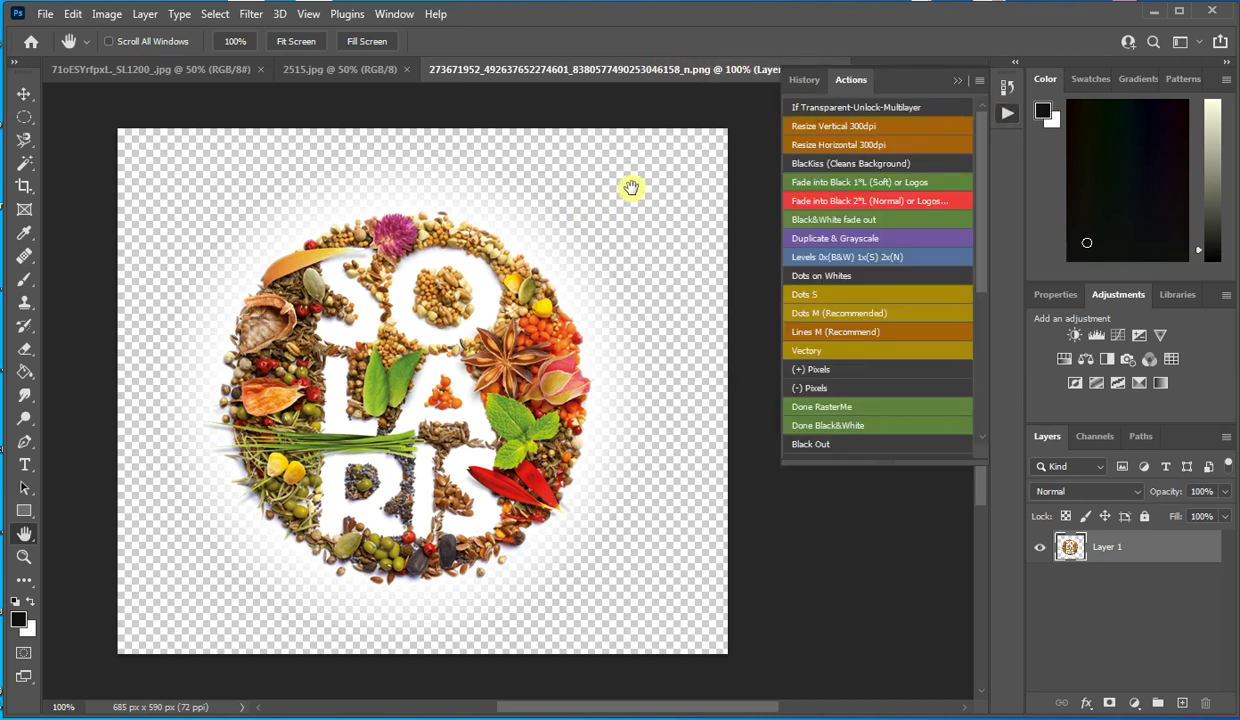
# Run If Transparent-Unlock-Multilayer and Resize Vertical 300dpi, giving 4113×3543 px, then fit to screen.
pyautogui.click(868, 107)
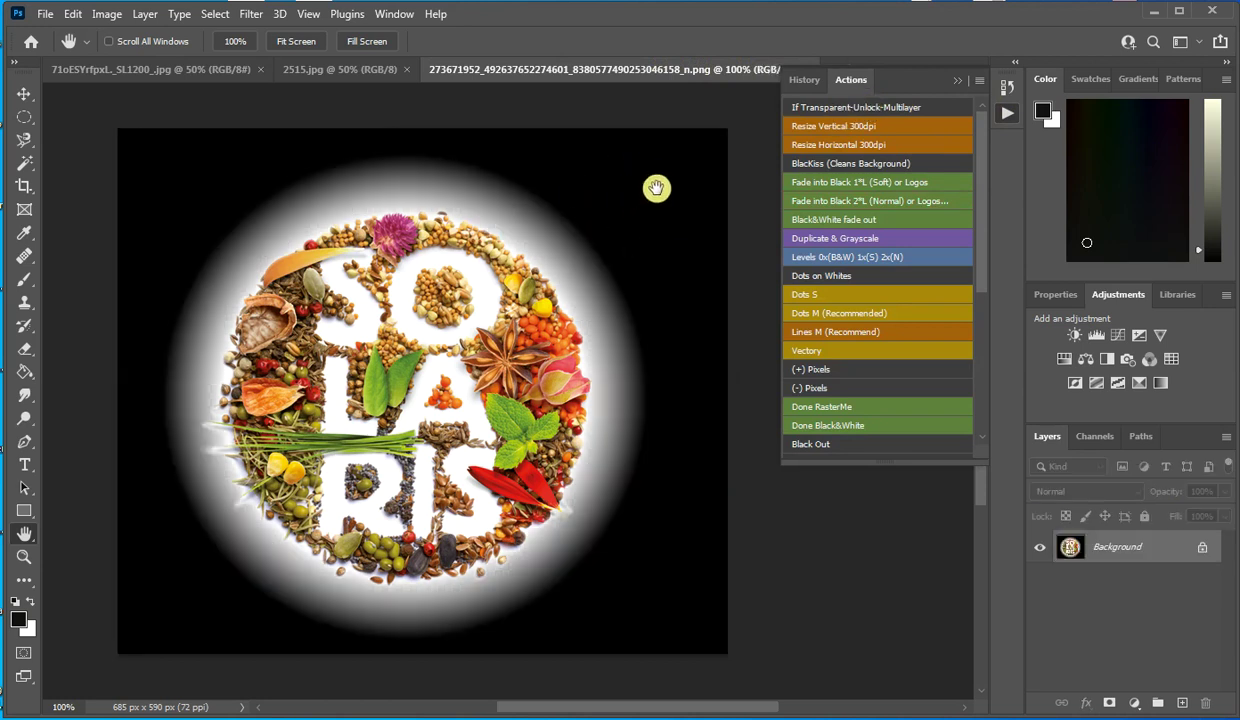
pyautogui.click(826, 123)
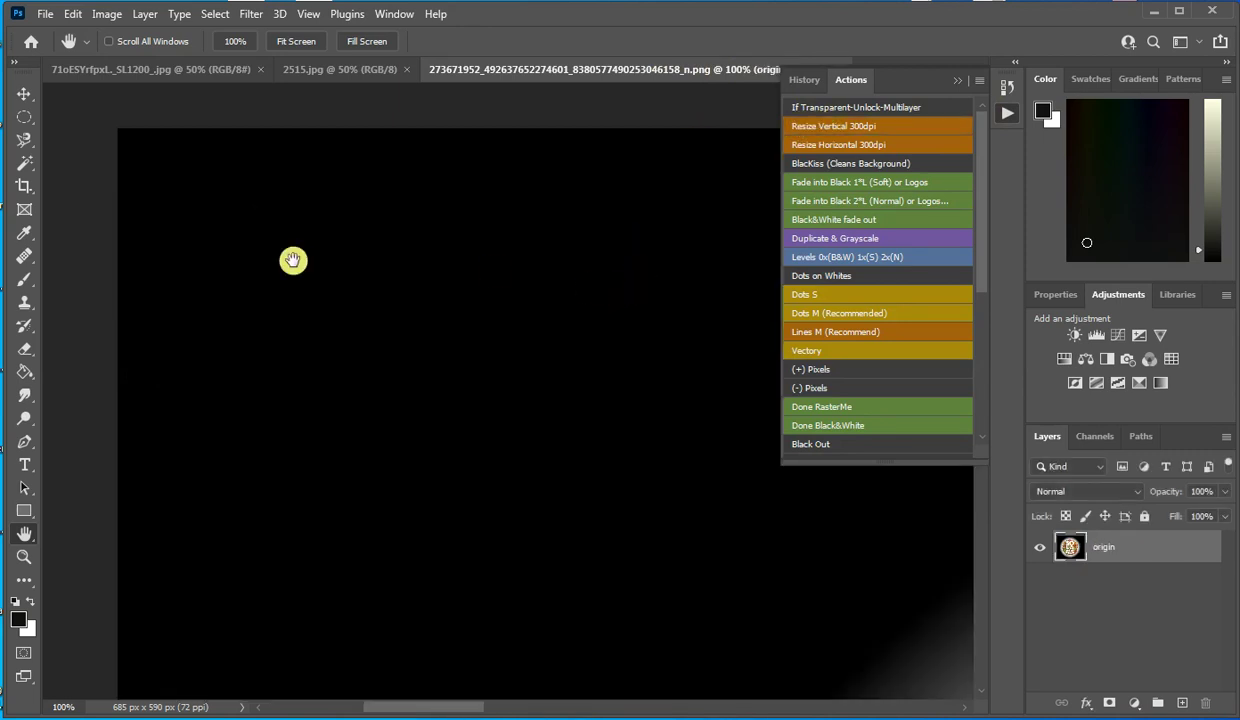
pyautogui.doubleClick(24, 533)
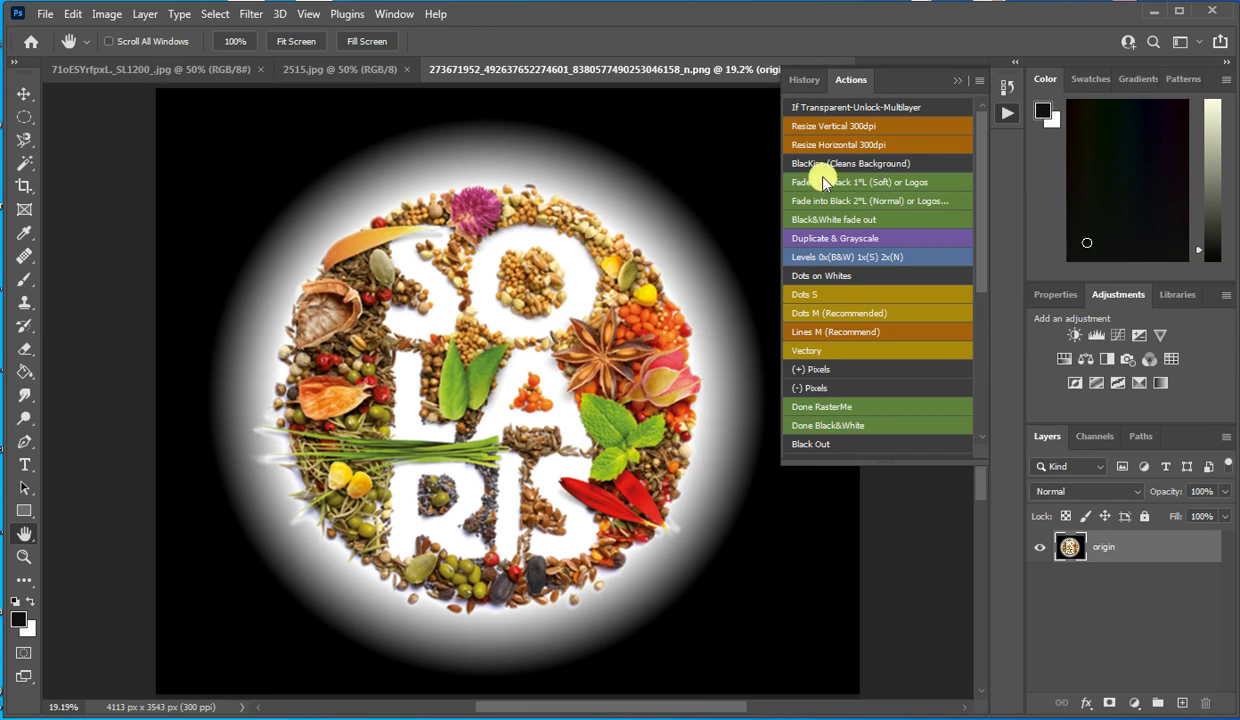
# Run Fade into Black on the SOLARIS logo and zoom in to inspect the star anise.
pyautogui.click(881, 186)
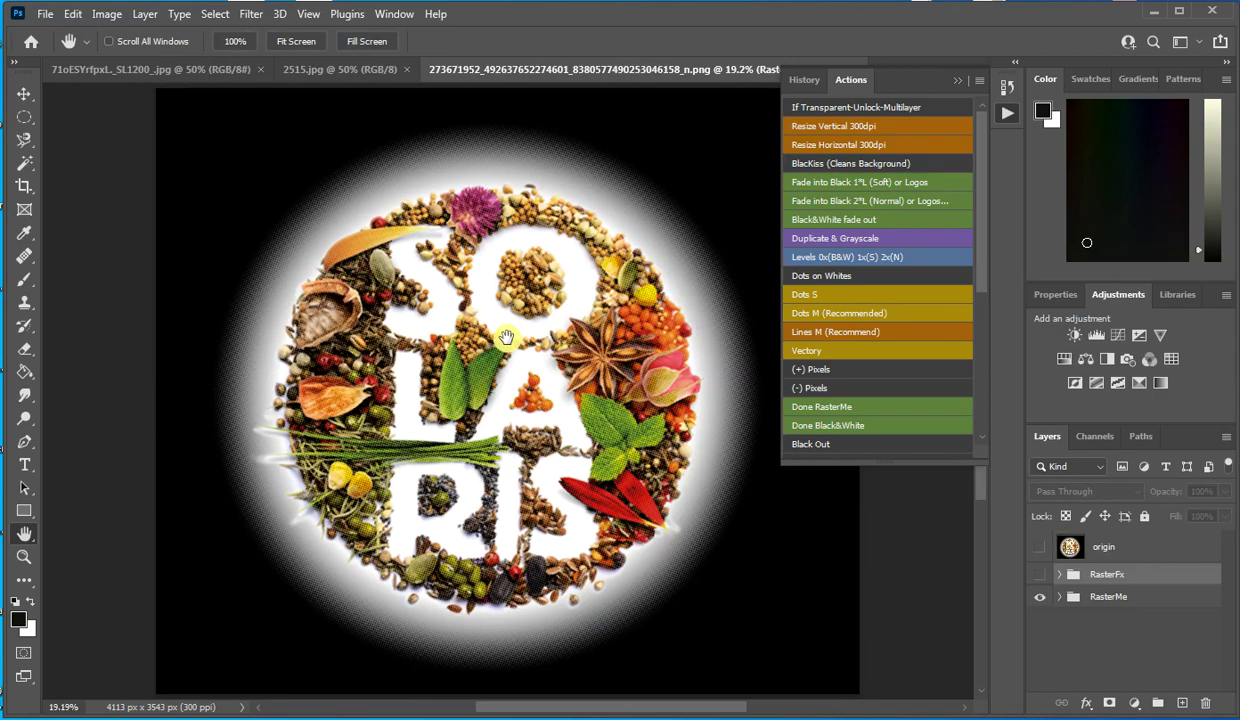
pyautogui.moveTo(550, 352); pyautogui.dragTo(624, 329)
pyautogui.moveTo(621, 238); pyautogui.dragTo(591, 230)
pyautogui.scroll(-3, 595, 225)
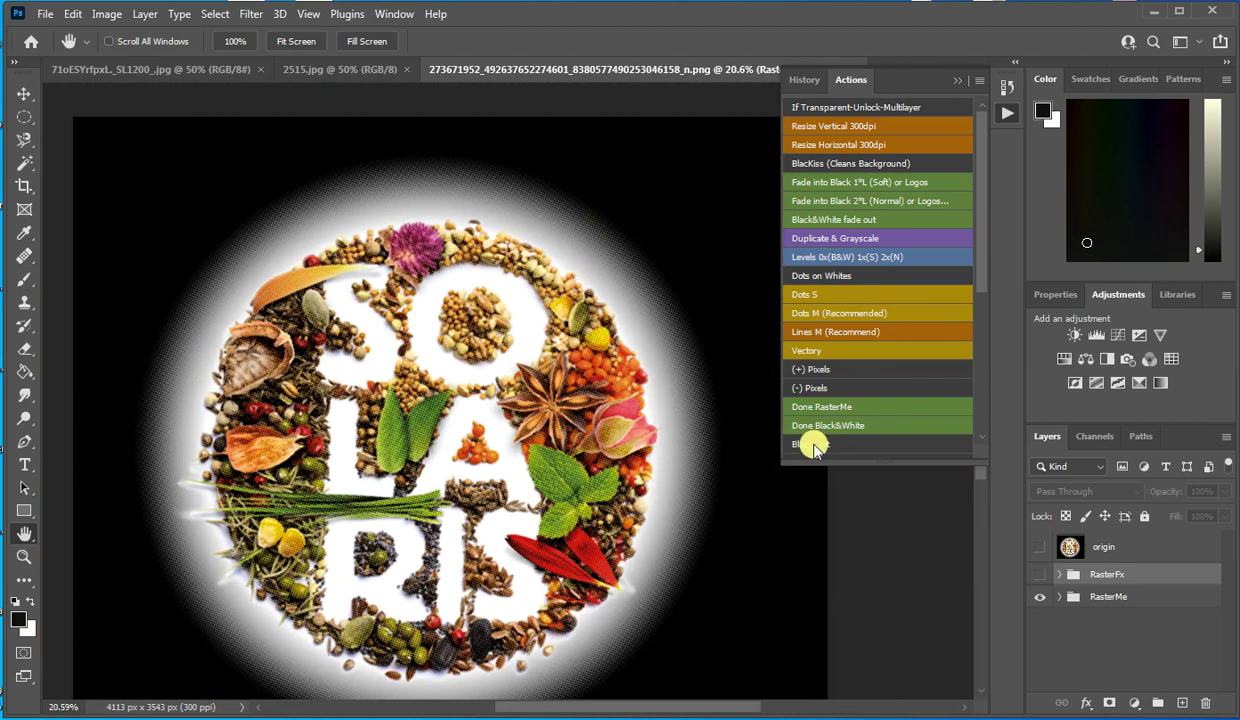
# Run Black Out to make halftone dot layers and select the RasterMe layer.
pyautogui.click(812, 446)
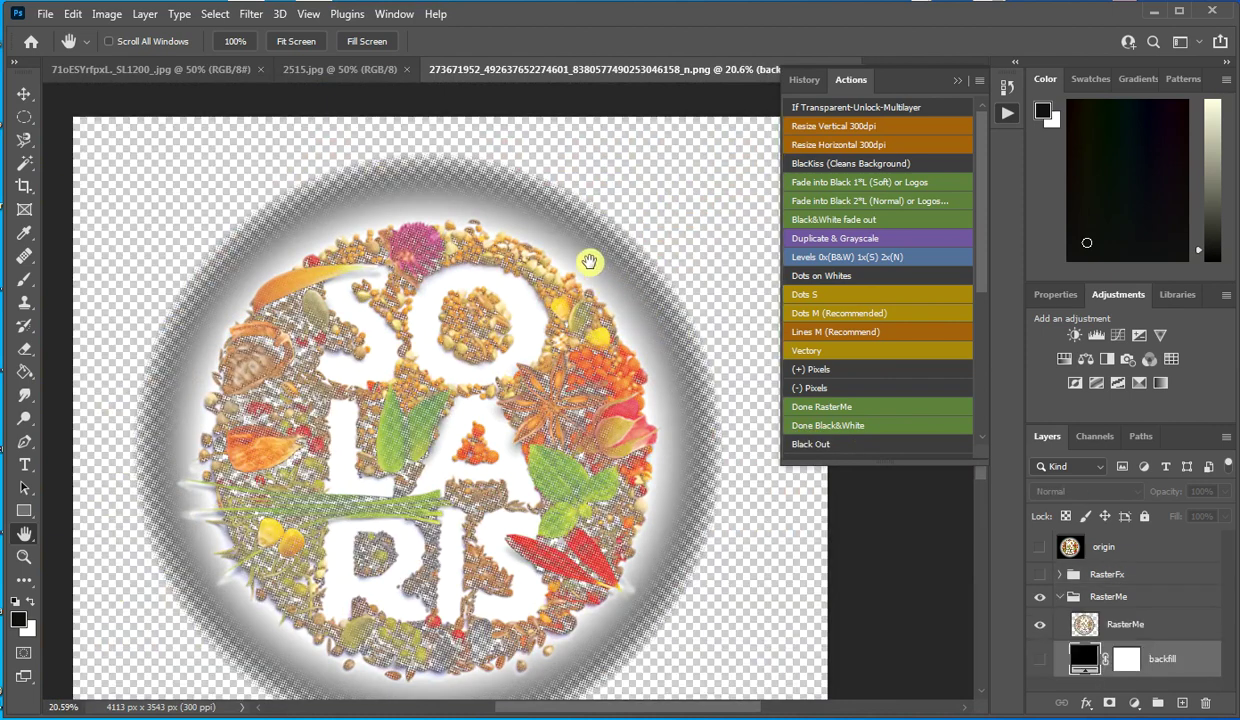
pyautogui.scroll(-2, 470, 300)
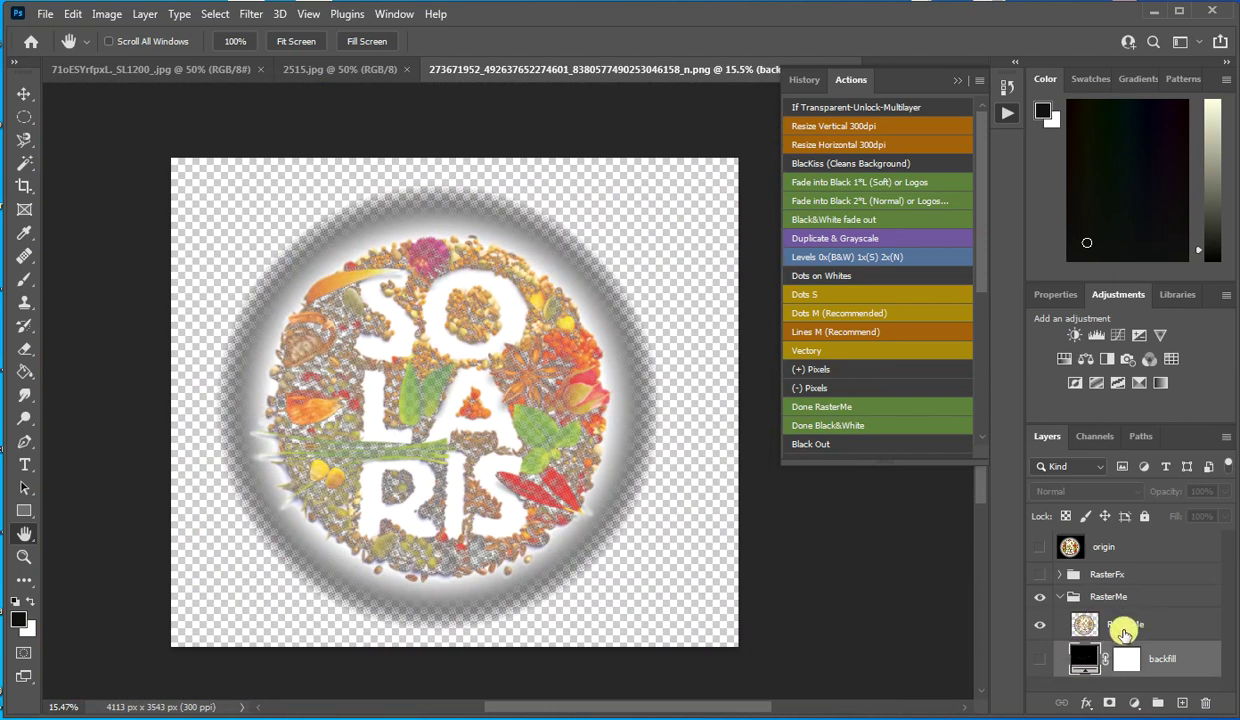
pyautogui.click(1120, 625)
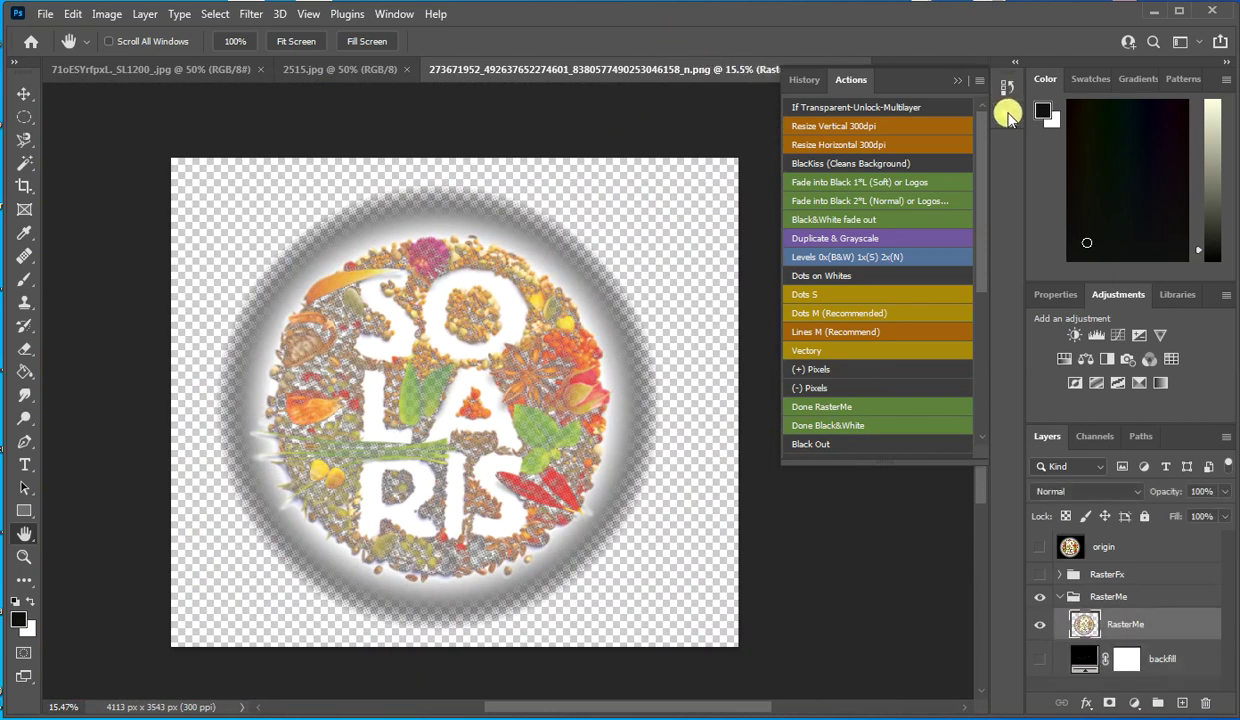
# Close the SOLARIS PNG without saving and switch to the 2515.jpg portrait.
pyautogui.click(1005, 113)
pyautogui.click(856, 71)
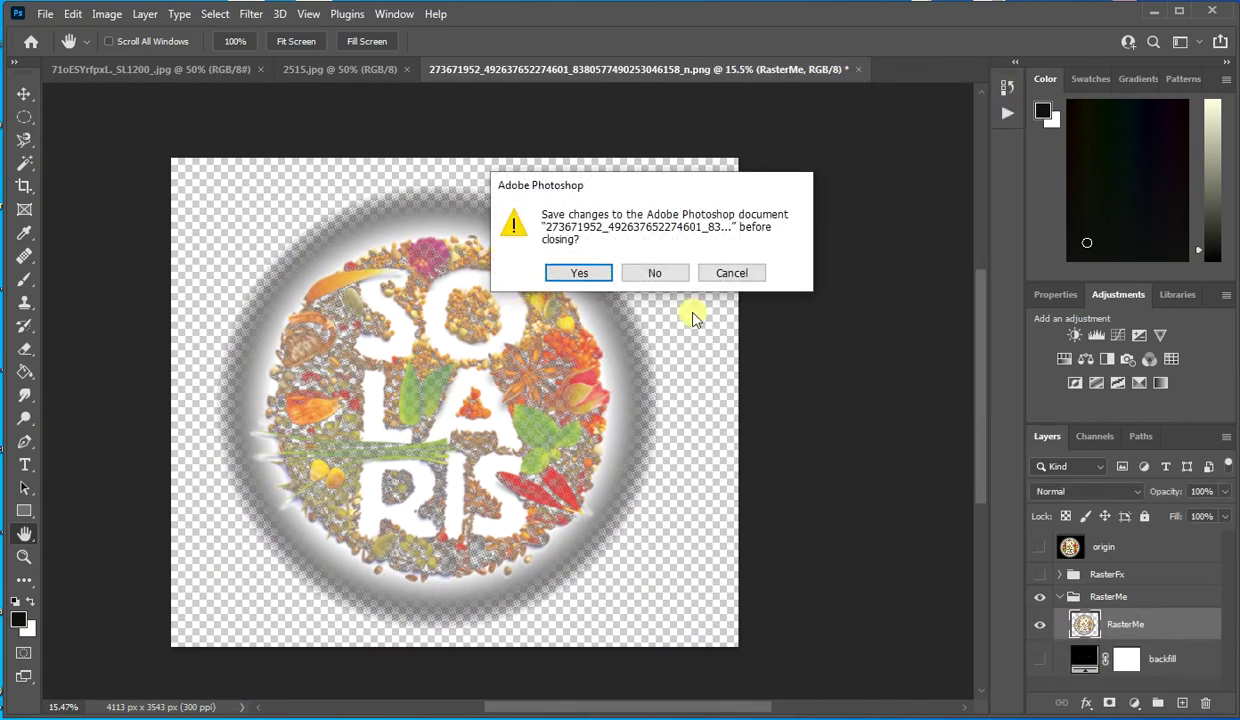
pyautogui.click(660, 272)
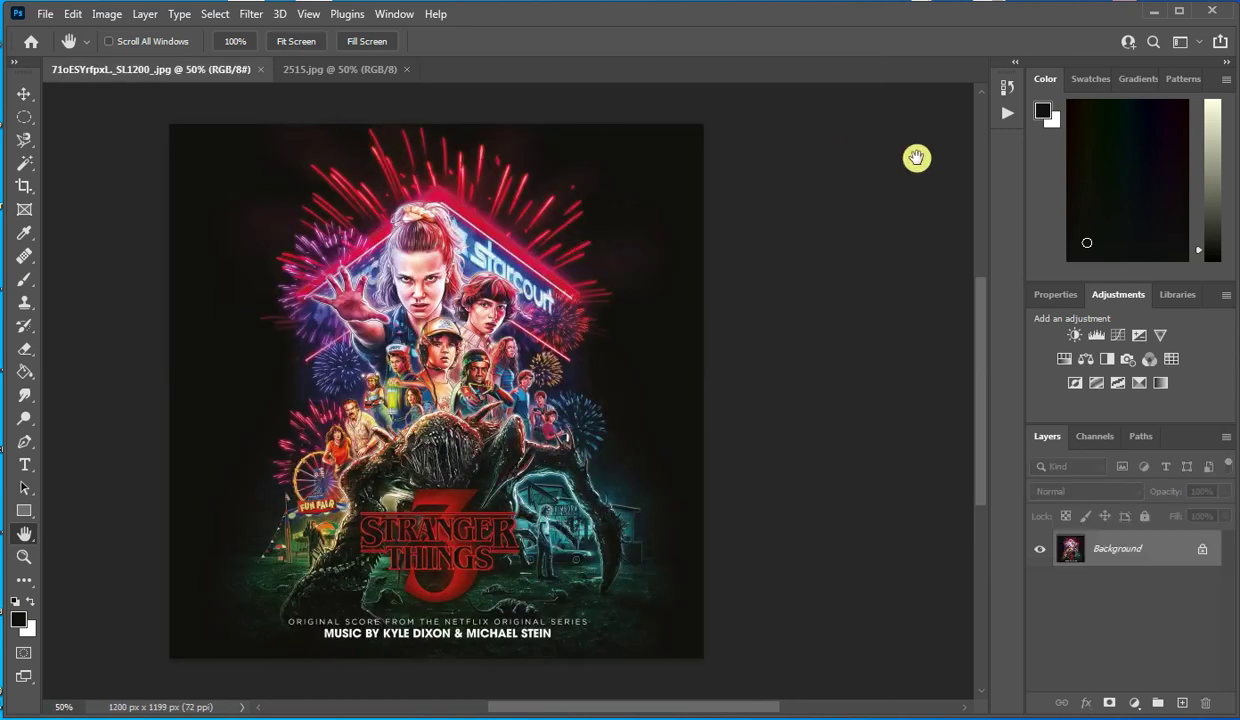
pyautogui.click(1006, 87)
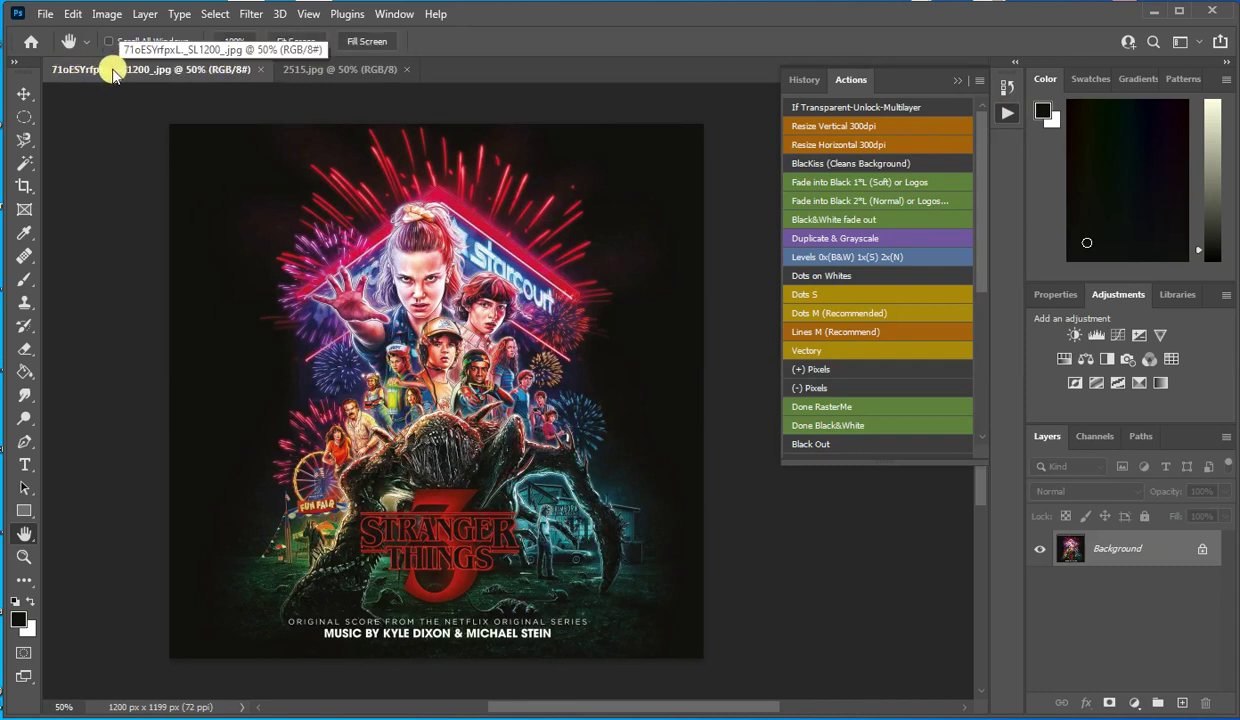
pyautogui.click(320, 67)
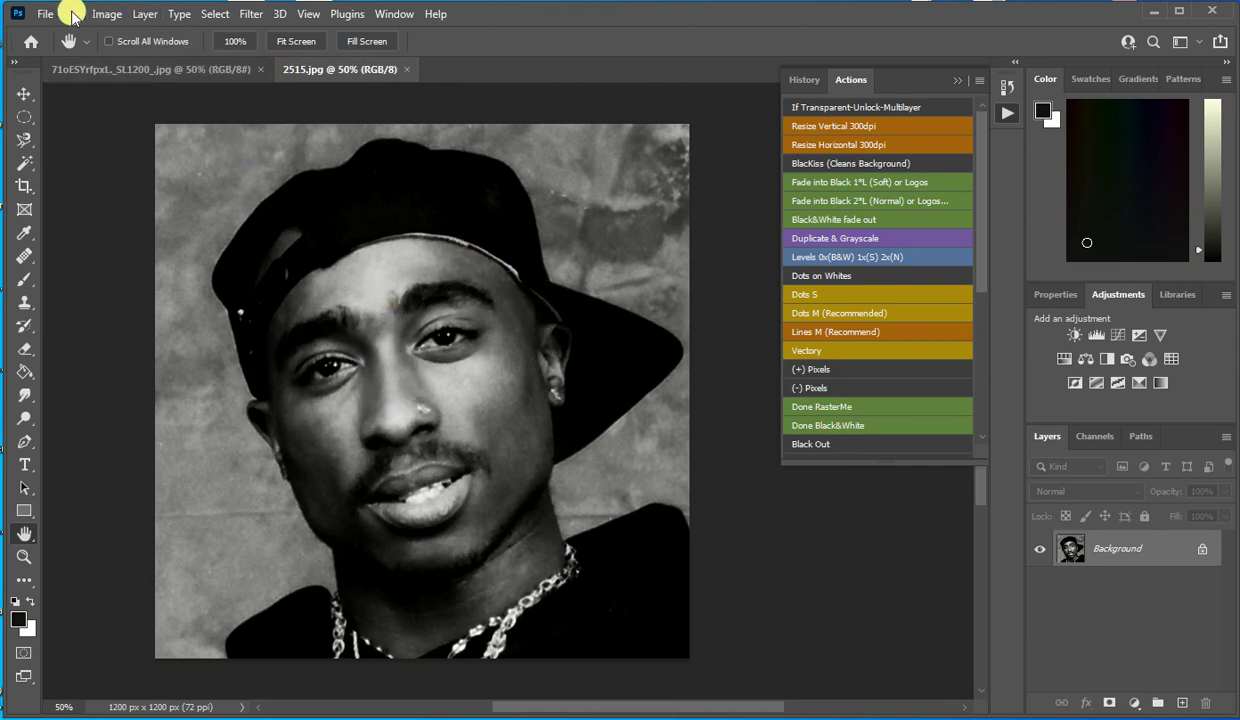
# Apply Brightness/Contrast with Brightness 35 to the 2515.jpg portrait.
pyautogui.click(107, 15)
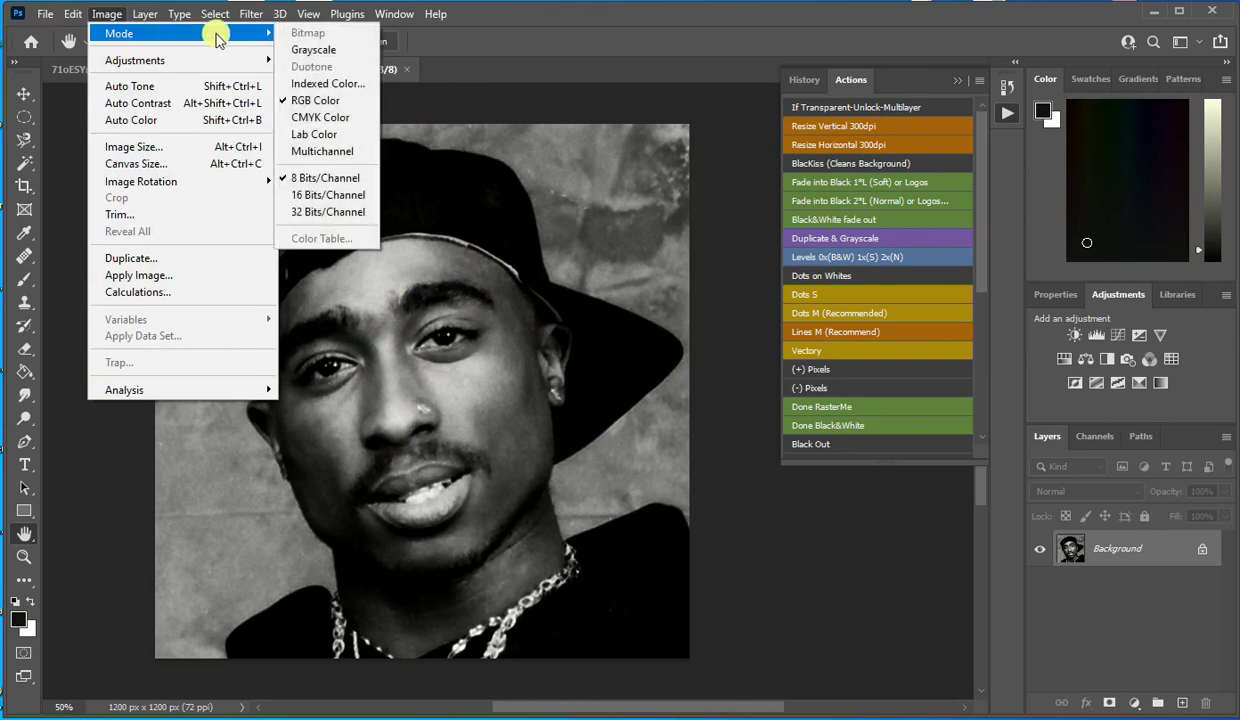
pyautogui.moveTo(235, 60)
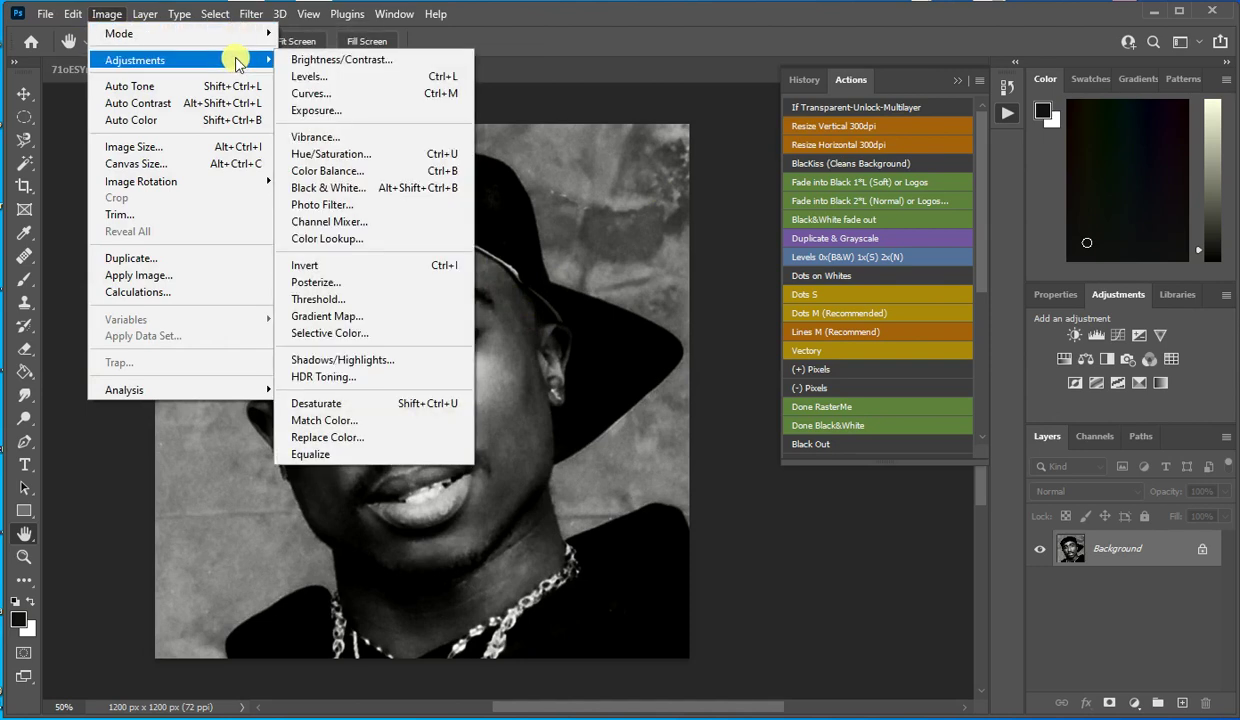
pyautogui.click(332, 52)
pyautogui.moveTo(1013, 279); pyautogui.dragTo(1028, 280)
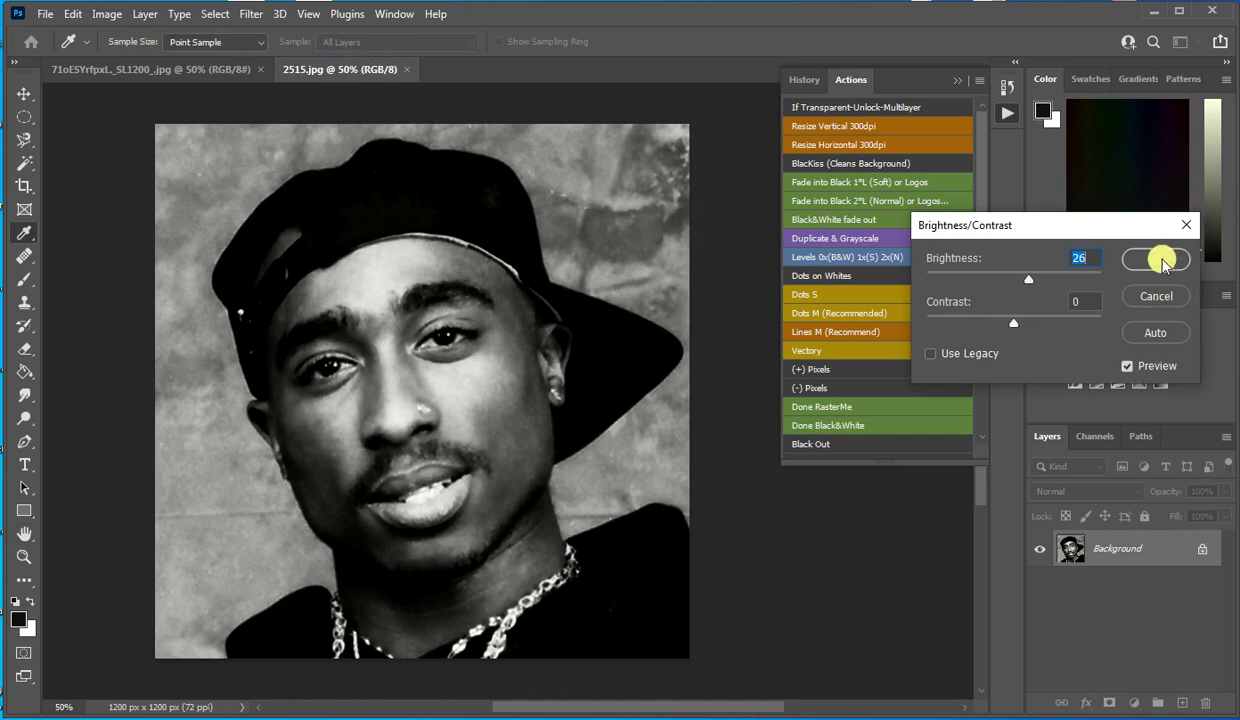
pyautogui.click(1029, 282)
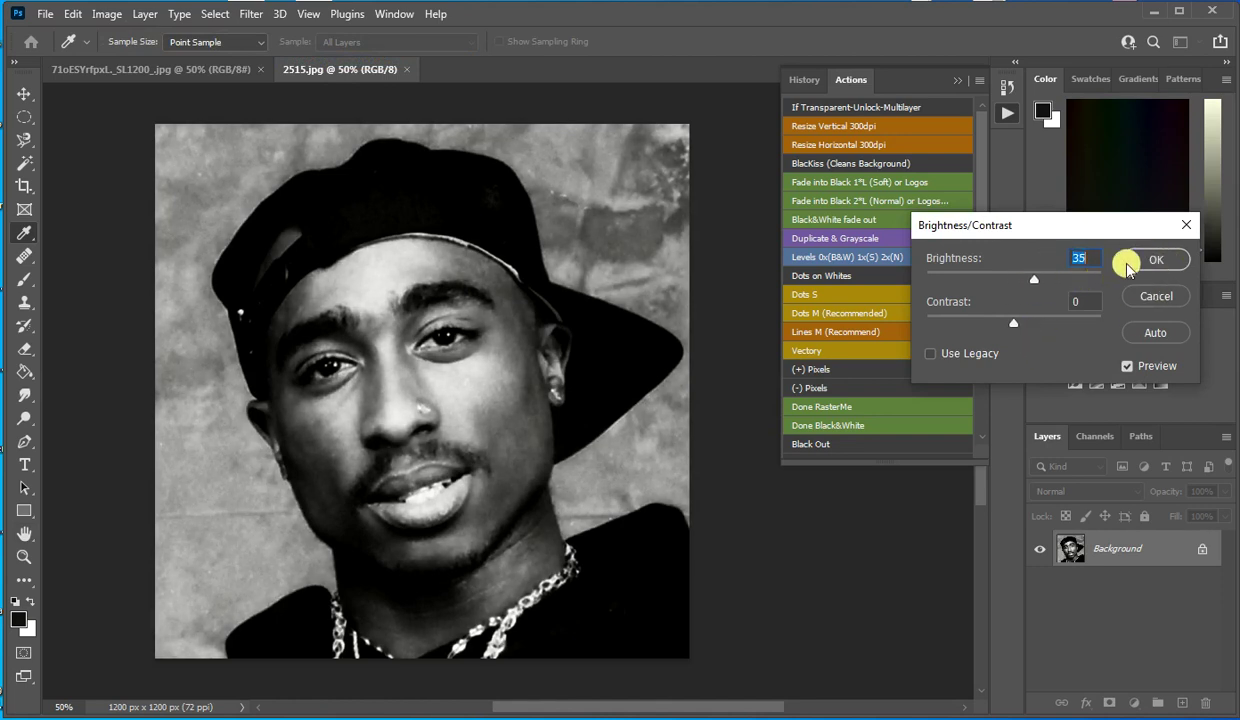
pyautogui.press('Return')
# Upscale the portrait to 3543×3543 px at 300 ppi, then run BlacKiss to clean the background.
pyautogui.press('h')
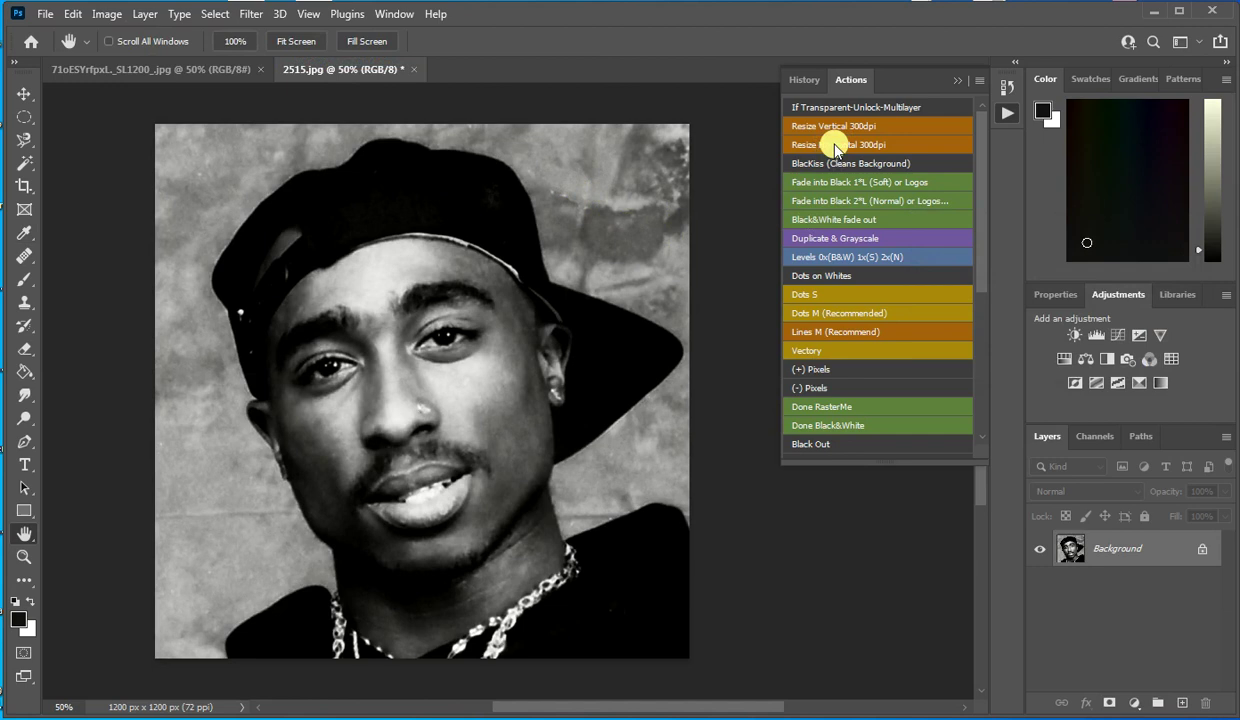
pyautogui.click(800, 116)
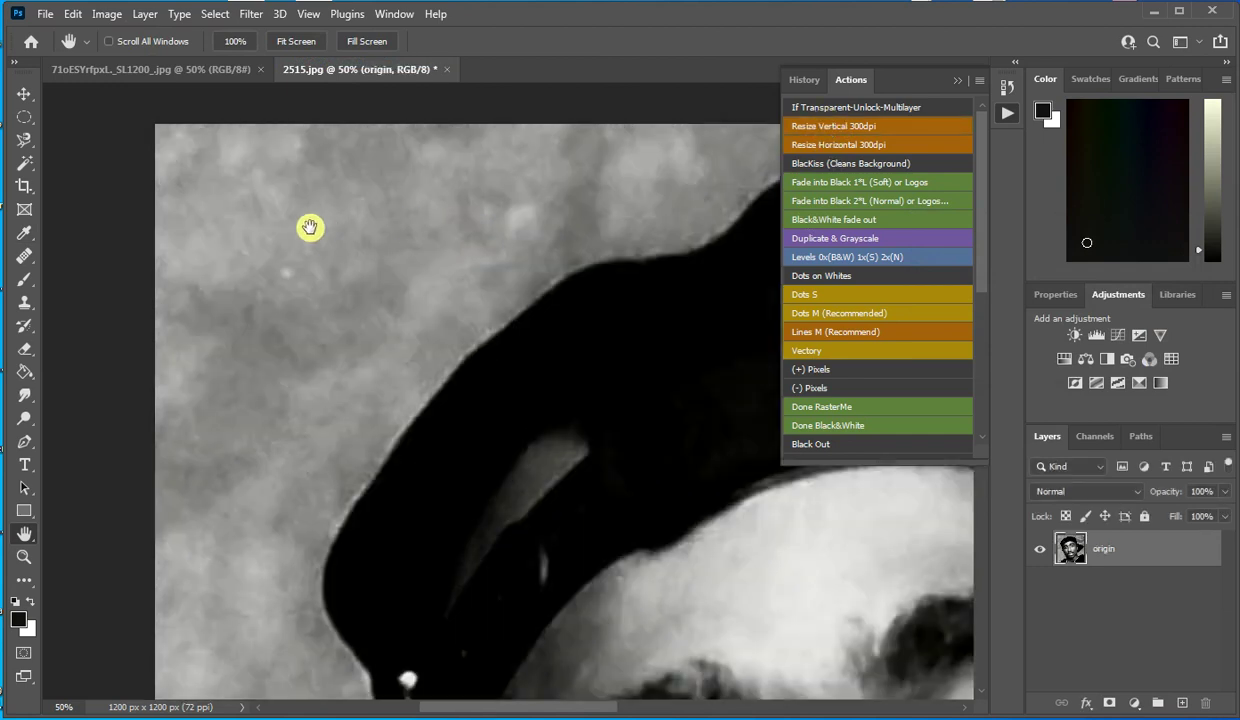
pyautogui.scroll(-4, 199, 158)
pyautogui.scroll(1, 352, 241)
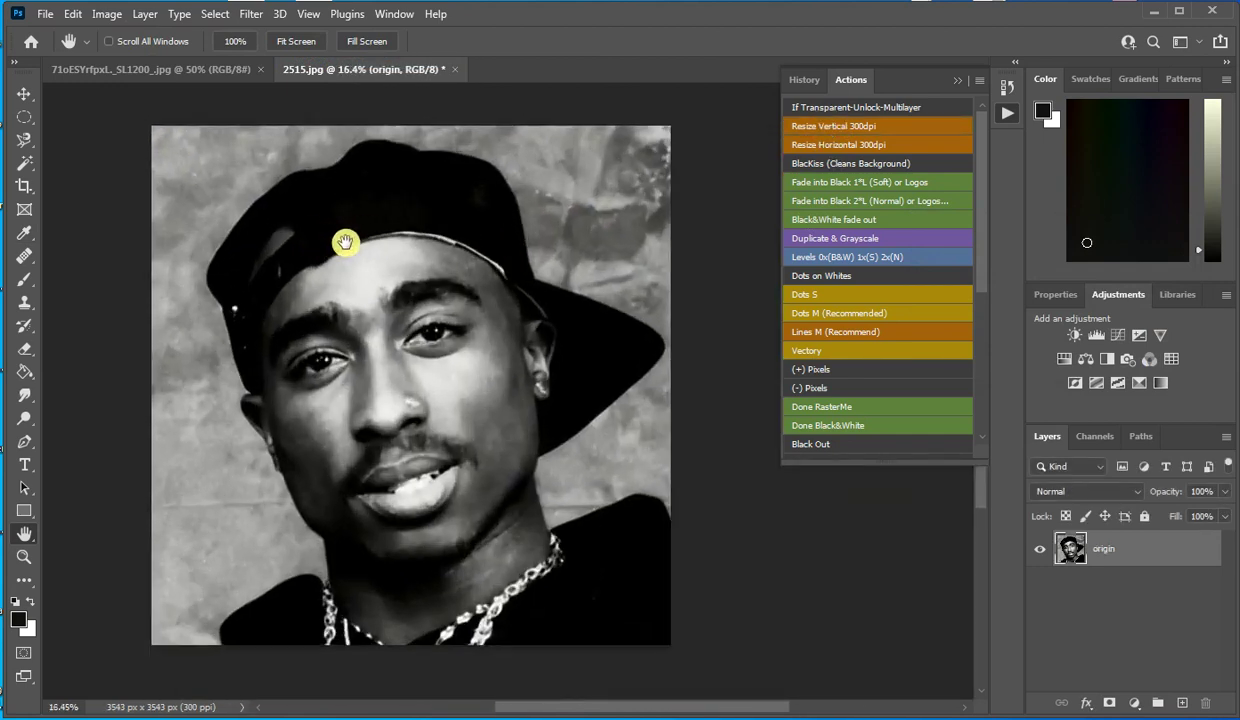
pyautogui.click(832, 164)
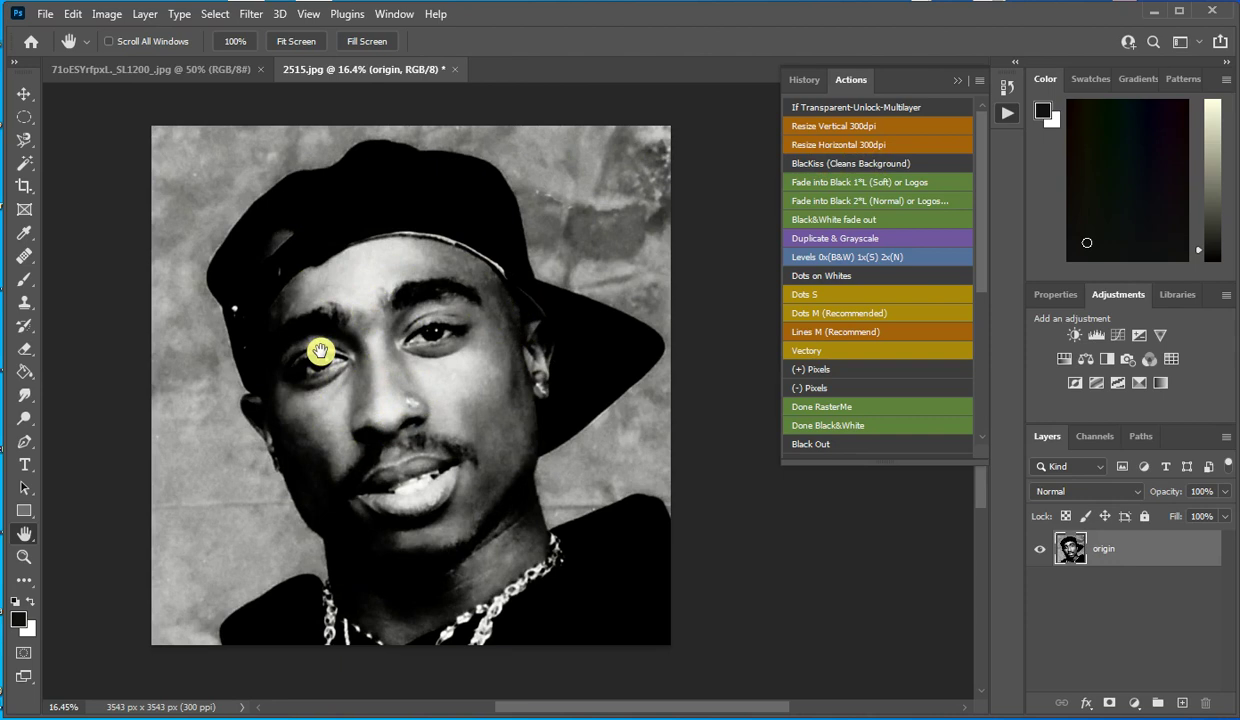
# Convert the portrait into black-and-white halftone layers and zoom around to inspect the dots.
pyautogui.click(820, 222)
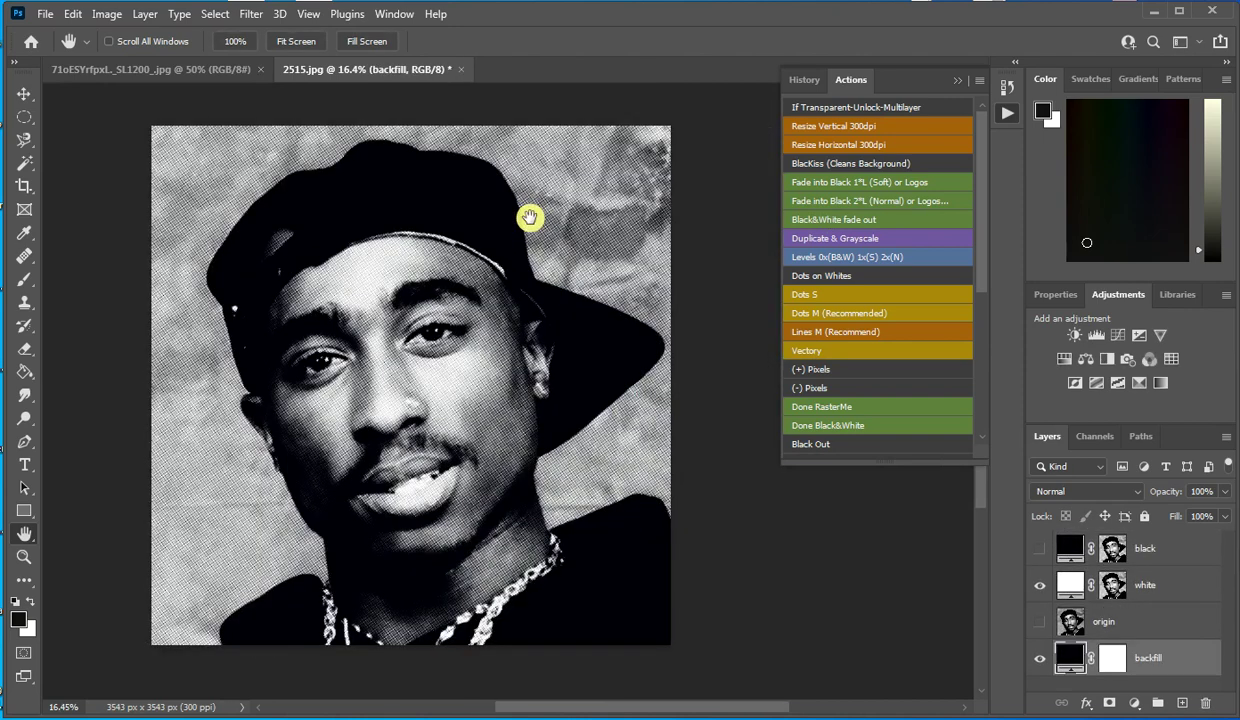
pyautogui.scroll(4, 609, 149)
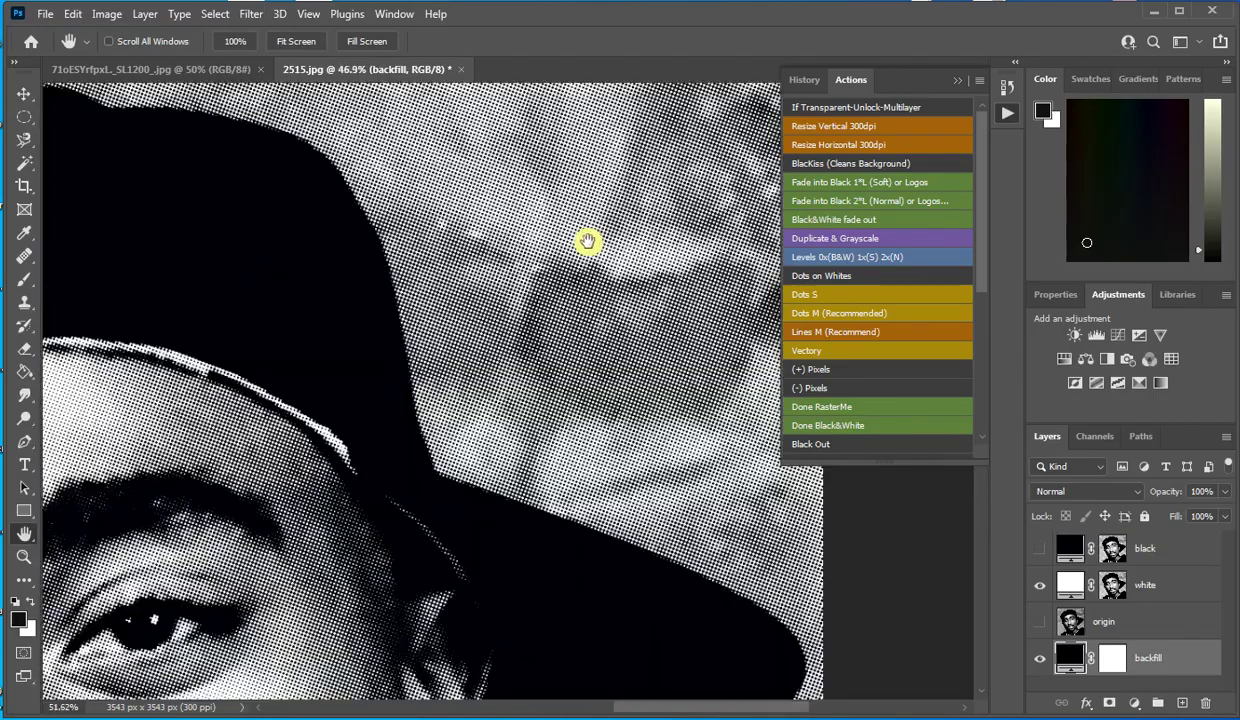
pyautogui.scroll(-2, 587, 241)
pyautogui.scroll(-2, 620, 244)
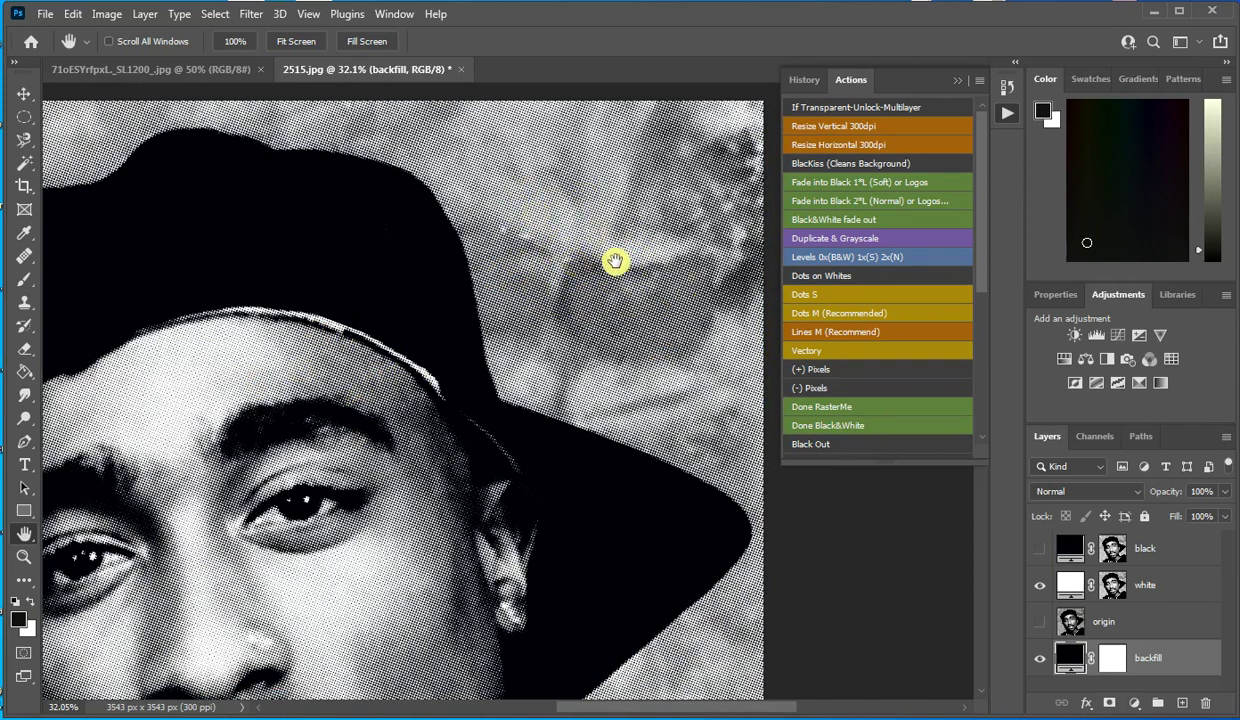
pyautogui.scroll(3, 603, 273)
pyautogui.scroll(1, 614, 285)
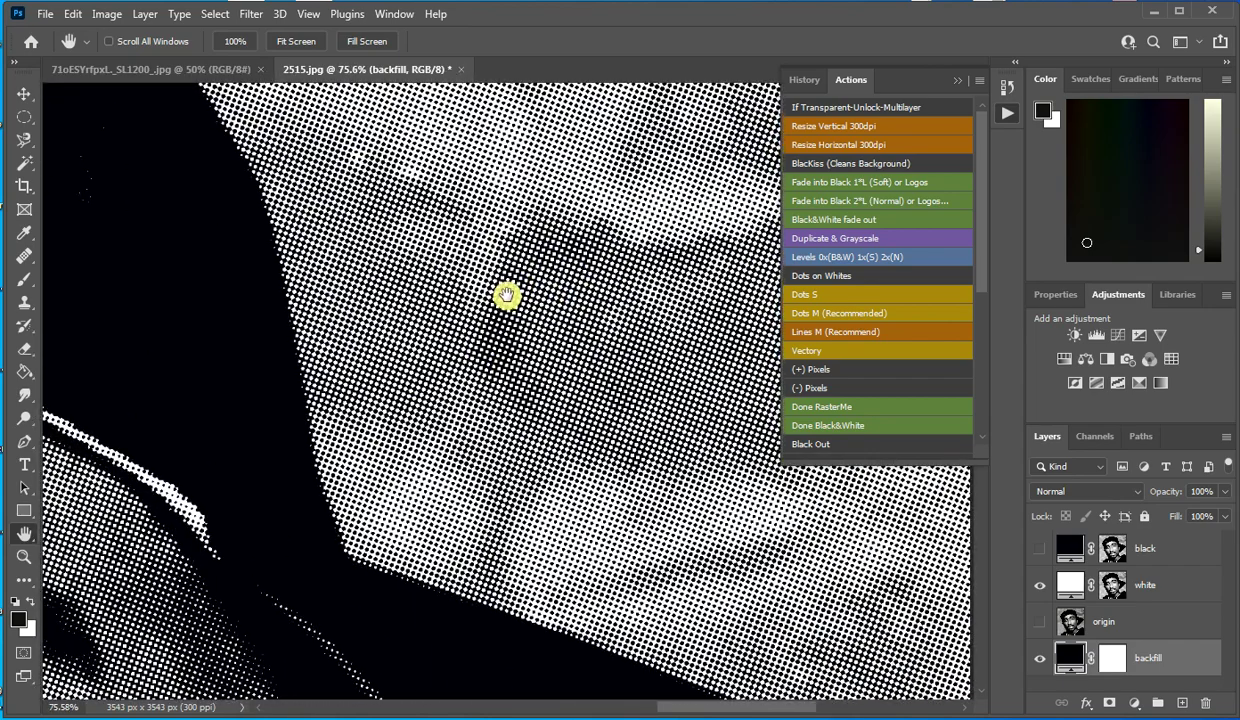
pyautogui.scroll(-3, 540, 266)
pyautogui.scroll(-2, 540, 266)
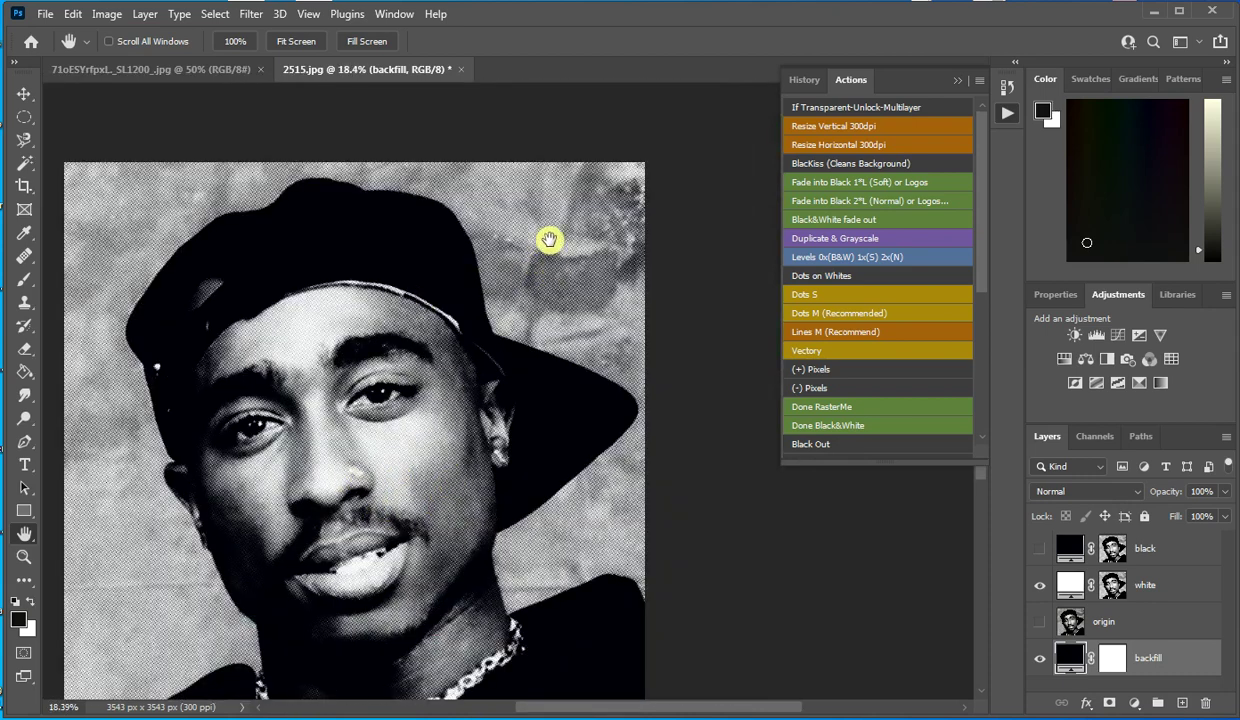
pyautogui.scroll(2, 549, 239)
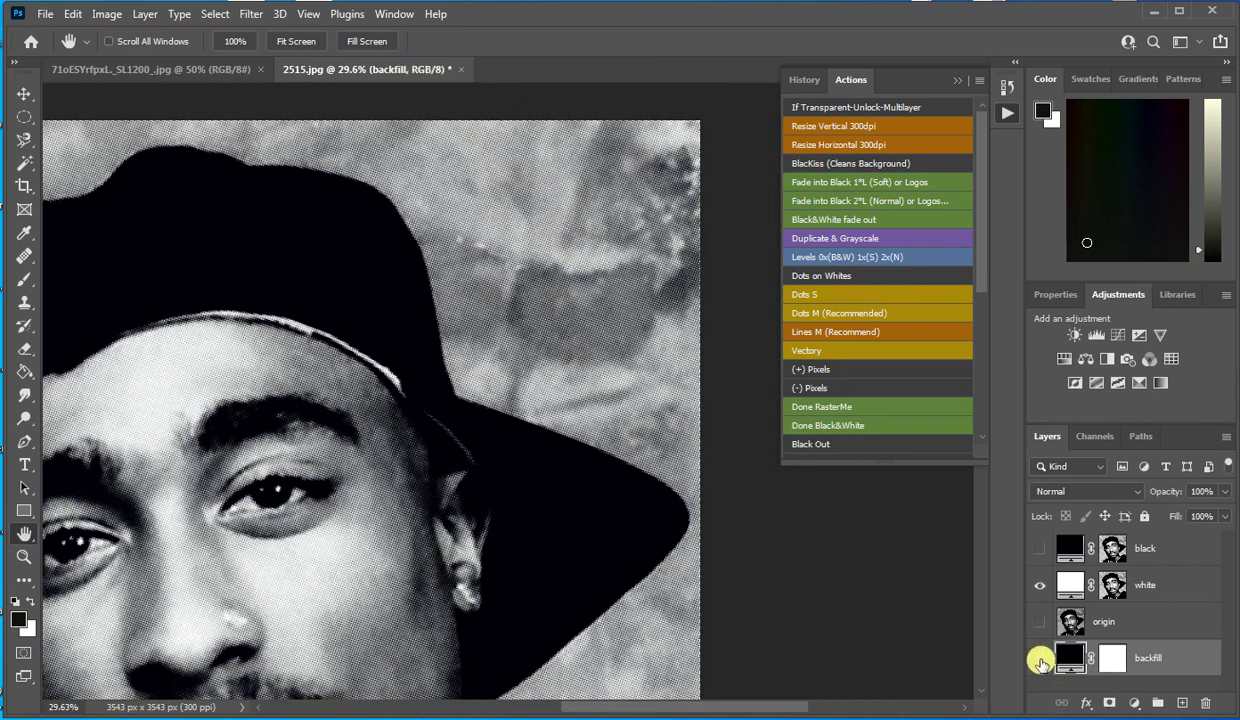
# Hide the black backfill layer to see the white dots over transparency, then close 2515.jpg.
pyautogui.click(1040, 657)
pyautogui.scroll(5, 491, 238)
pyautogui.click(462, 74)
# Discard the portrait unsaved, resize the poster to 300 dpi, and sample its dark background.
pyautogui.click(652, 259)
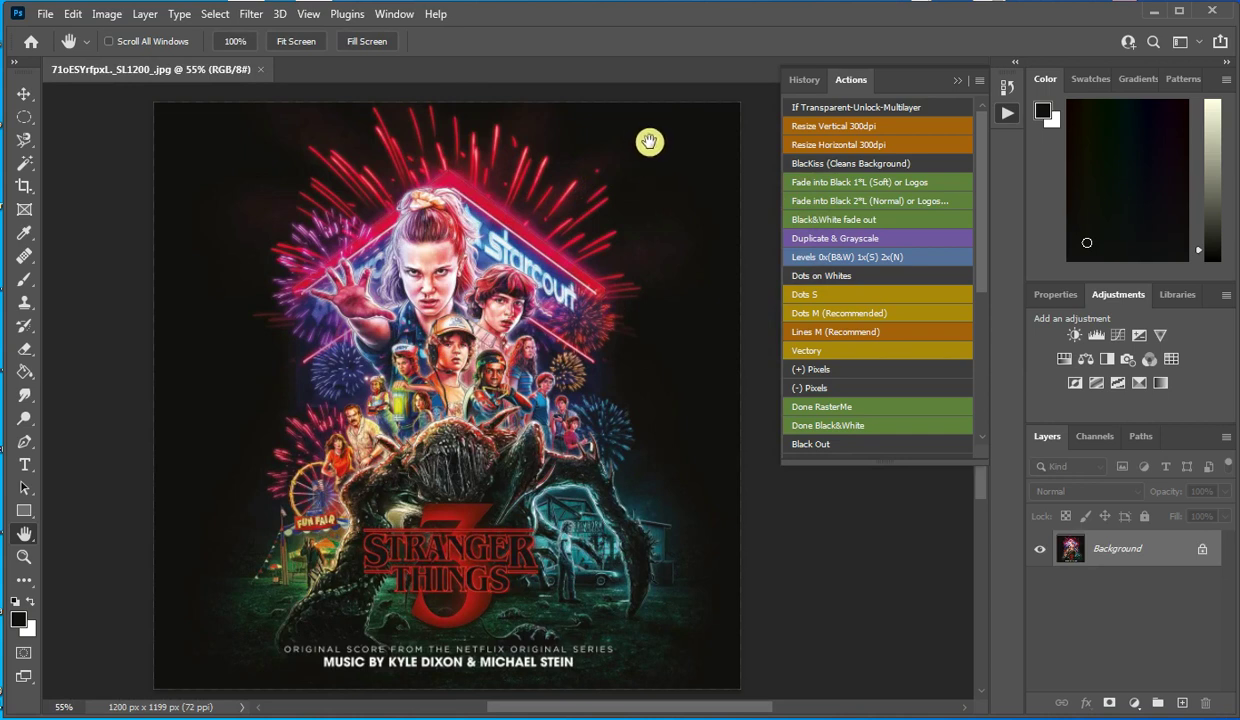
pyautogui.click(812, 128)
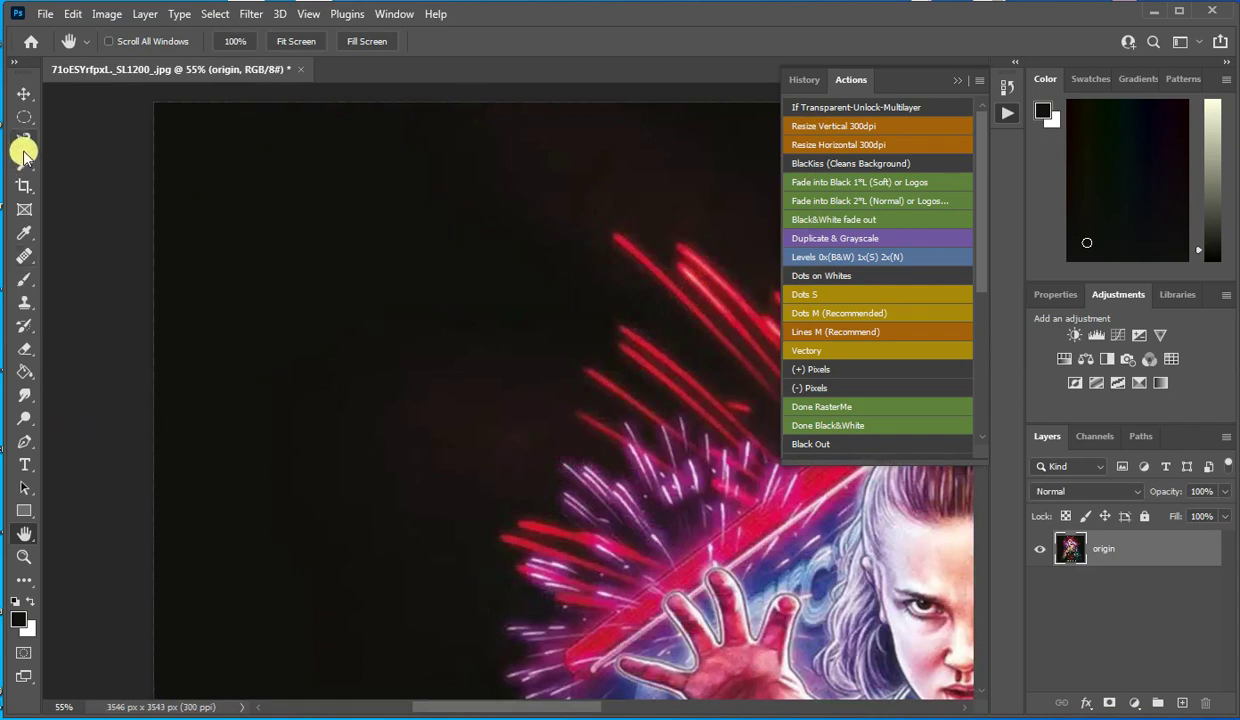
pyautogui.click(24, 232)
pyautogui.click(500, 427)
pyautogui.moveTo(506, 421); pyautogui.dragTo(505, 408)
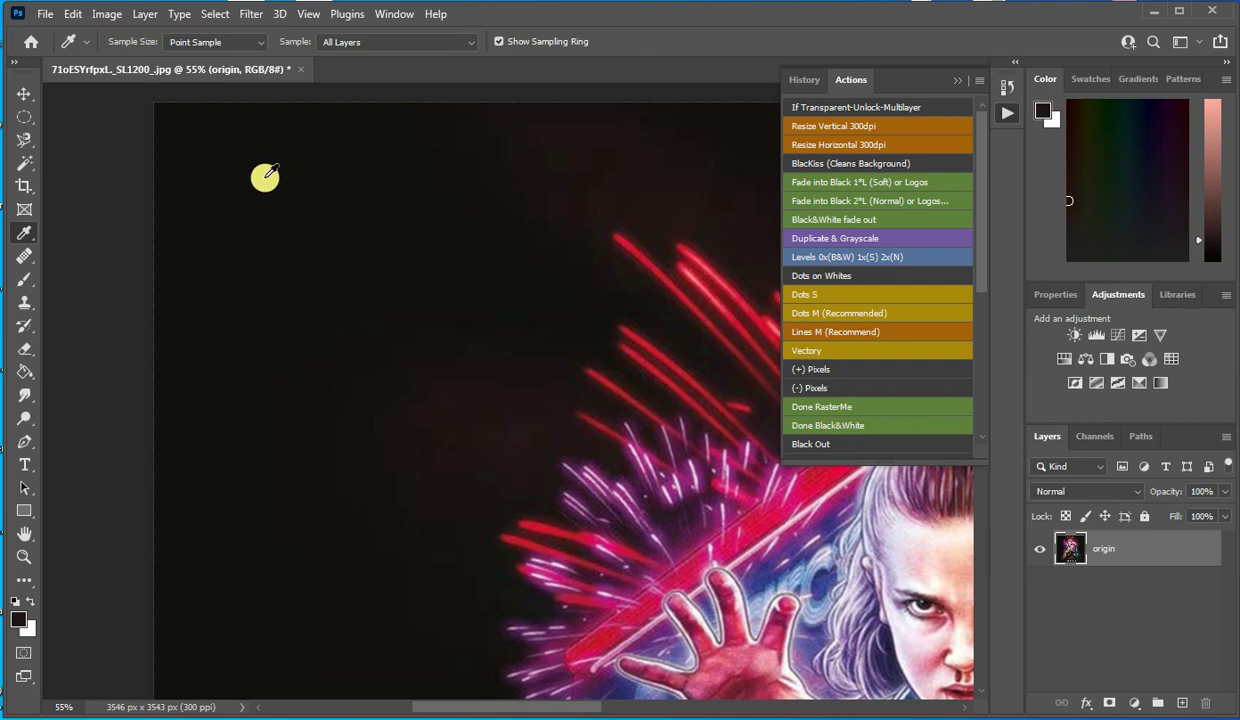
pyautogui.hotkey('ctrl', '0')
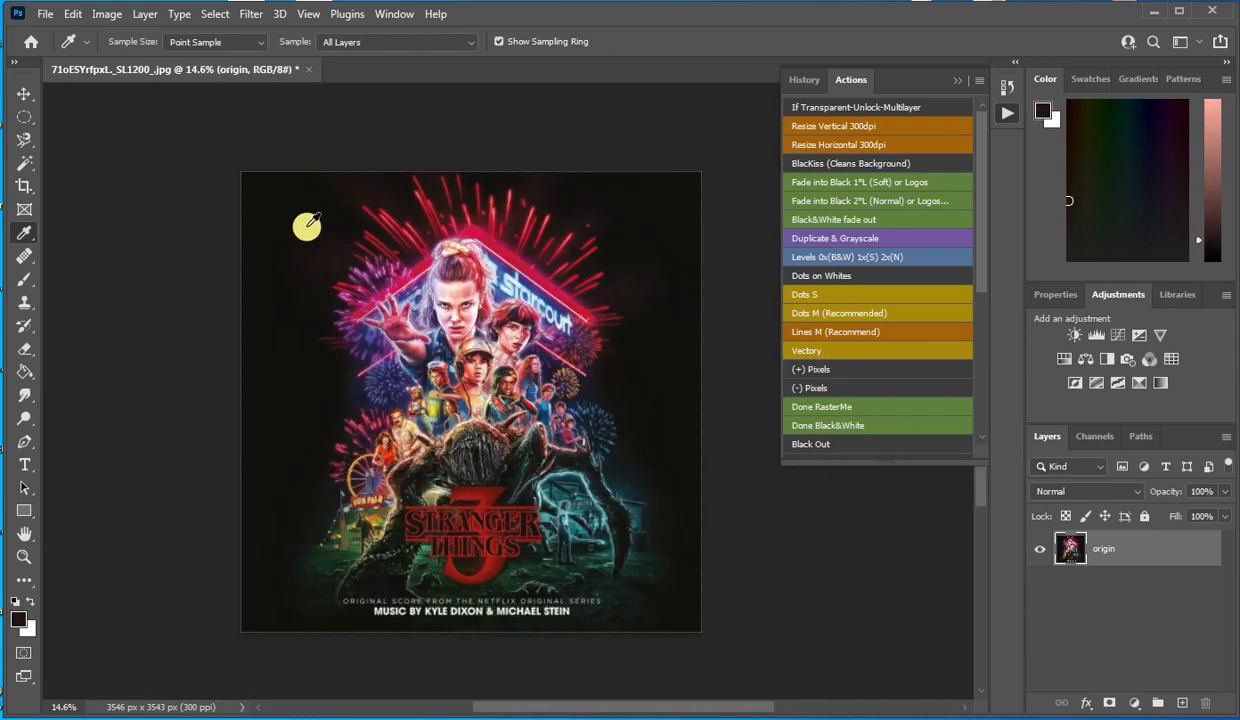
# Run BlacKiss to clean the poster's black background and fit it on screen.
pyautogui.scroll(1, 310, 228)
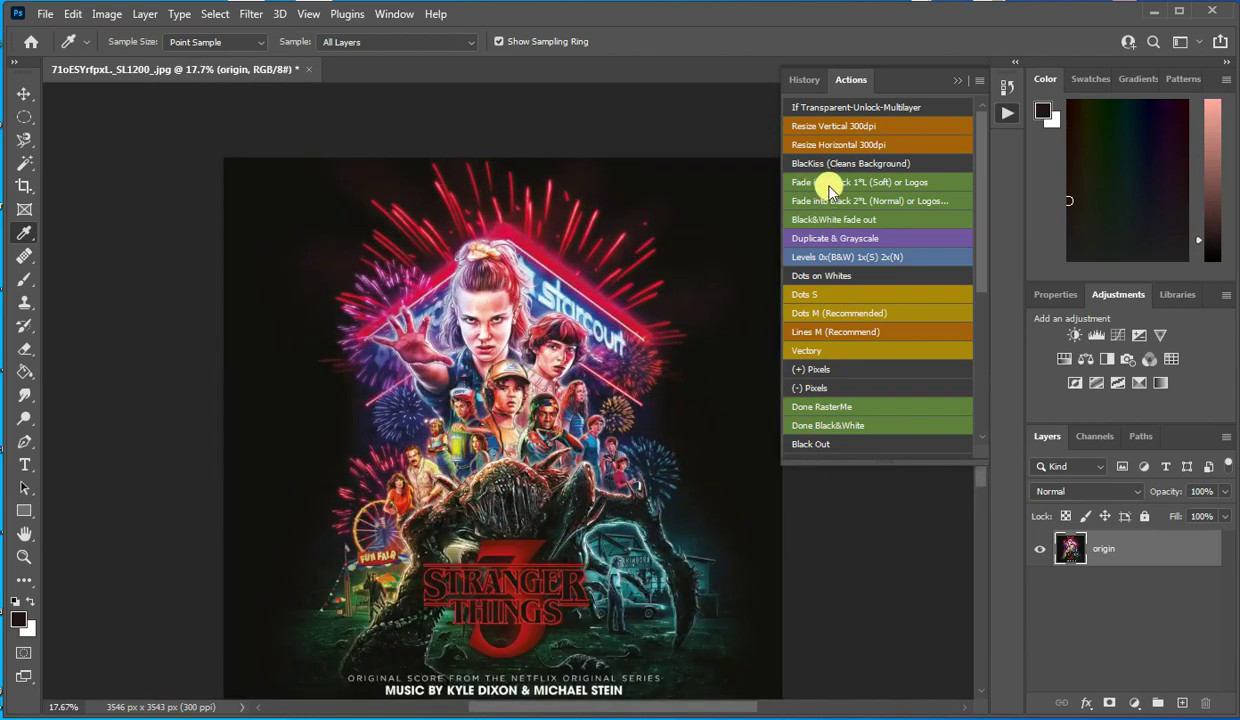
pyautogui.scroll(3, 330, 225)
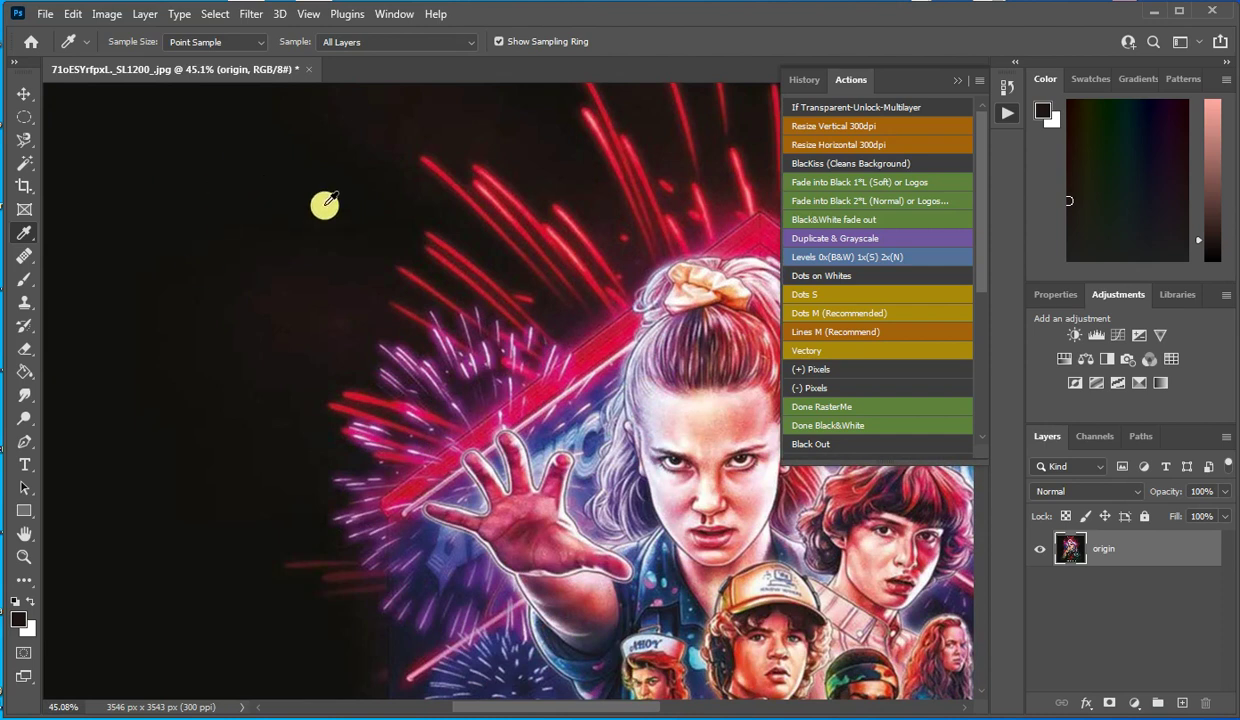
pyautogui.click(800, 165)
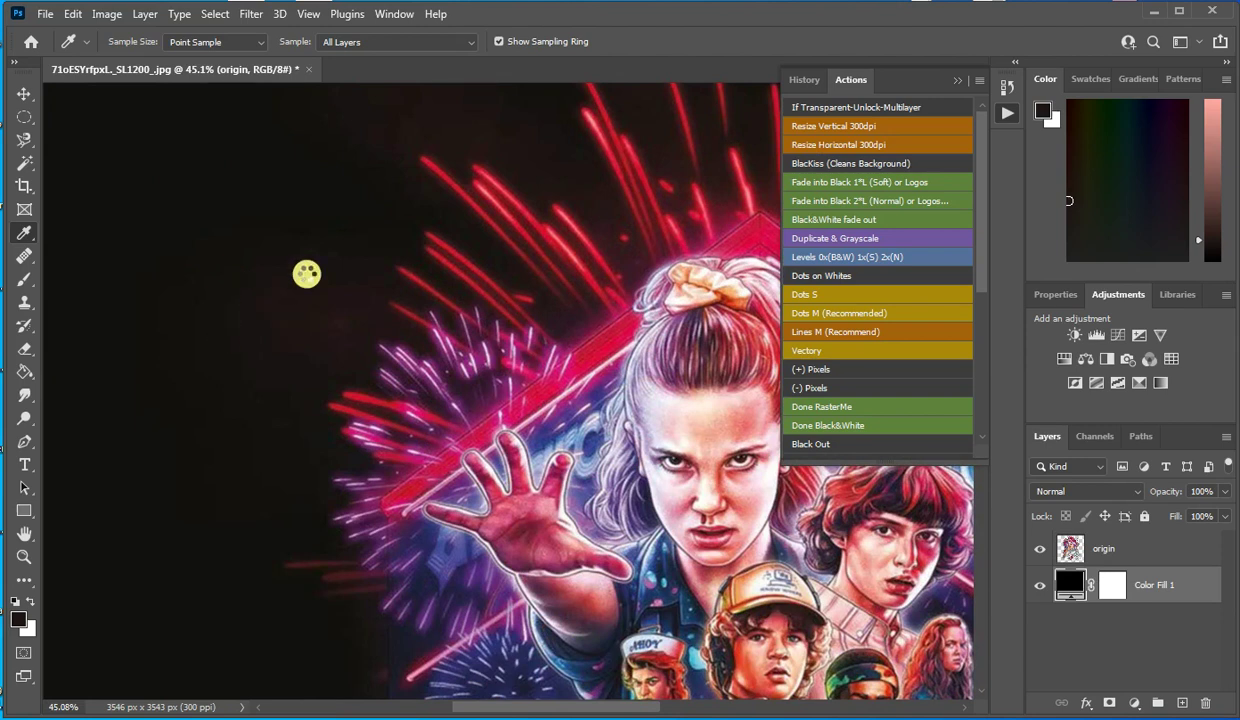
pyautogui.hotkey('ctrl', '0')
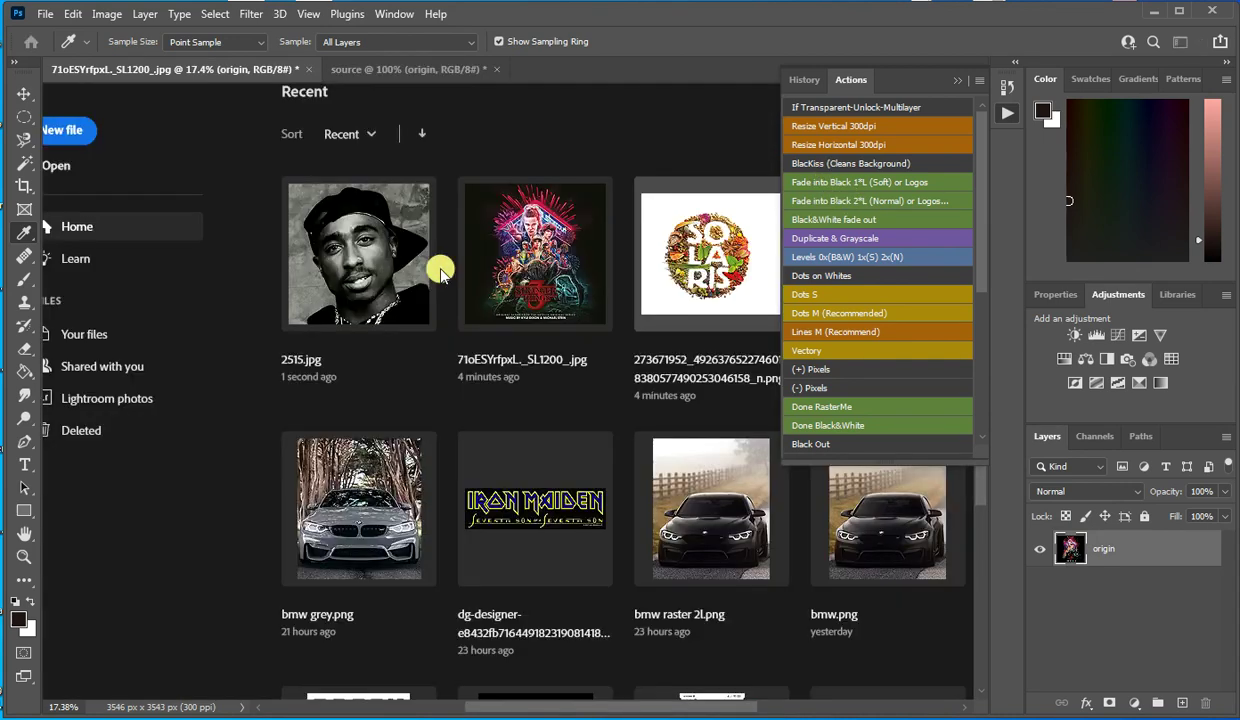
# Run the halftone conversion and Black Out on the poster, then select the RasterFx group.
pyautogui.click(437, 268)
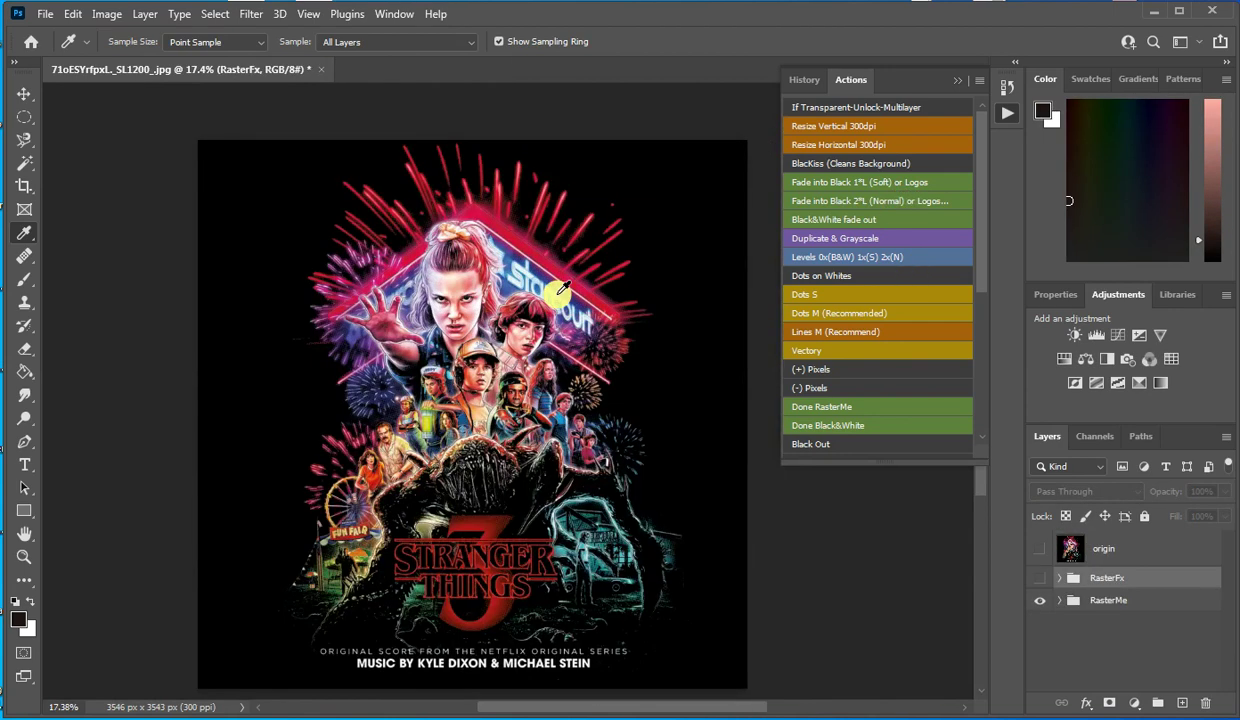
pyautogui.click(811, 443)
pyautogui.scroll(5, 493, 199)
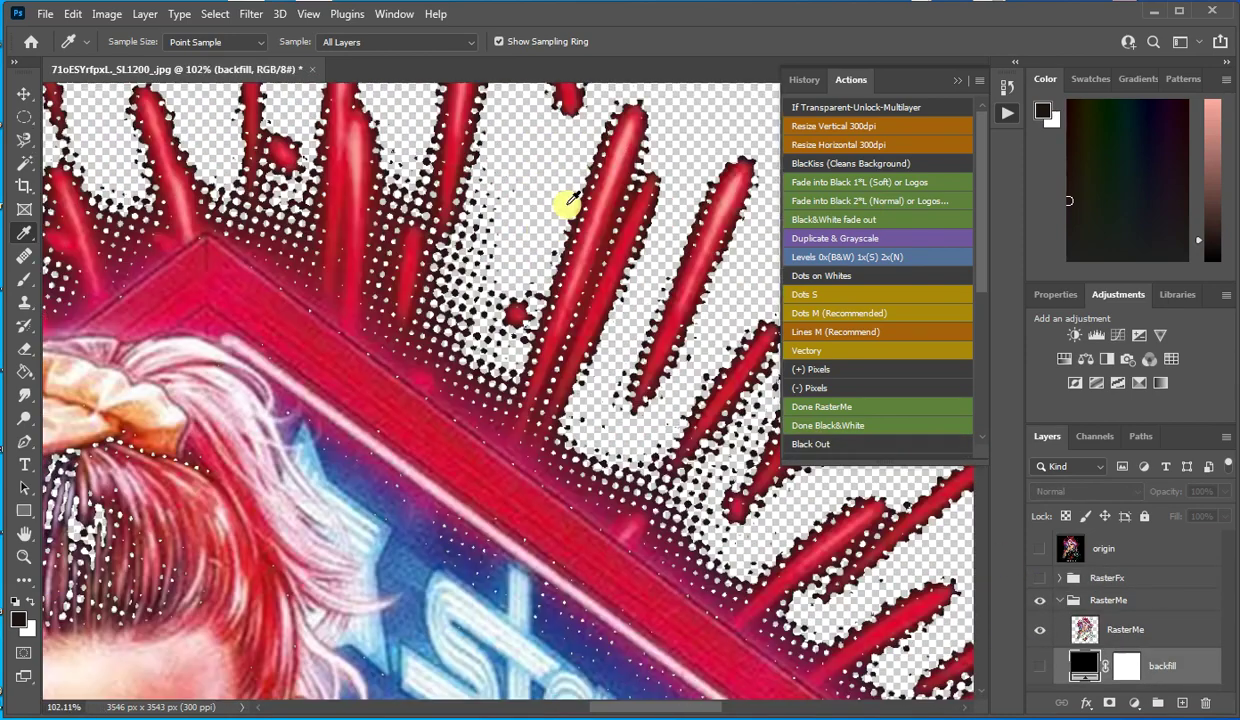
pyautogui.scroll(-5, 568, 200)
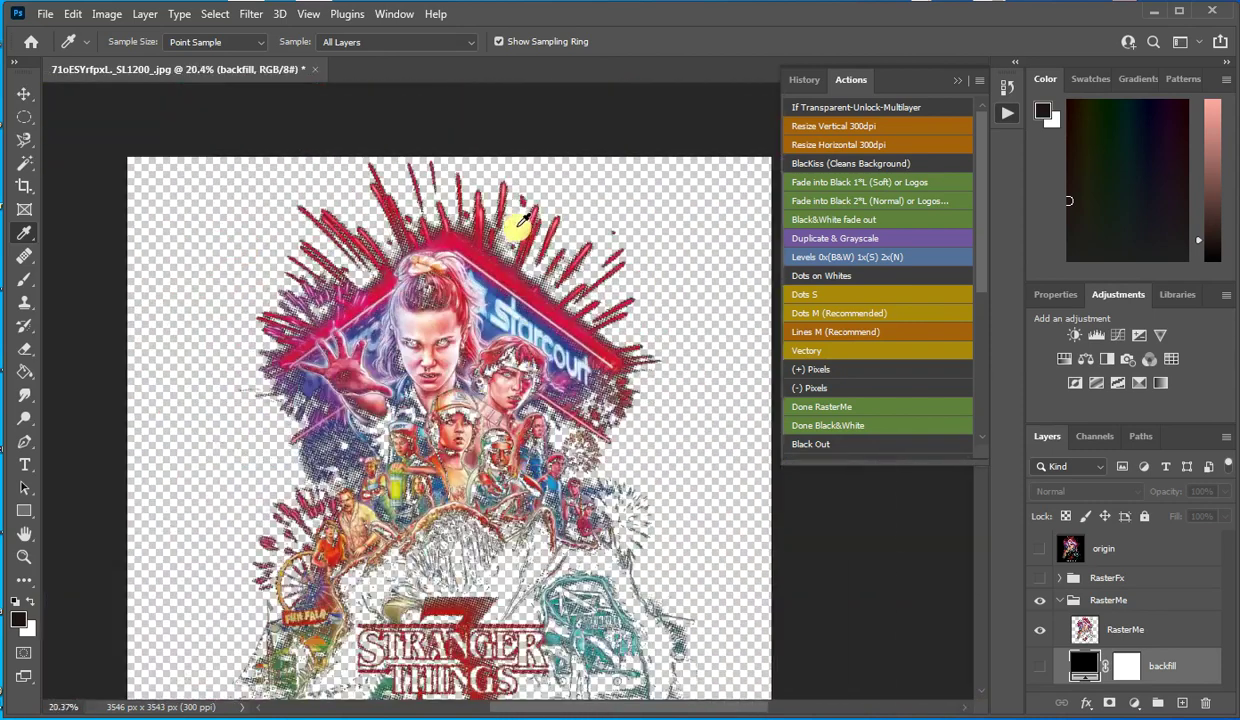
pyautogui.scroll(-1, 516, 222)
pyautogui.click(1117, 580)
# Delete the RasterFx group and make the origin layer visible again.
pyautogui.press('Delete')
pyautogui.press('Delete')
pyautogui.click(1039, 548)
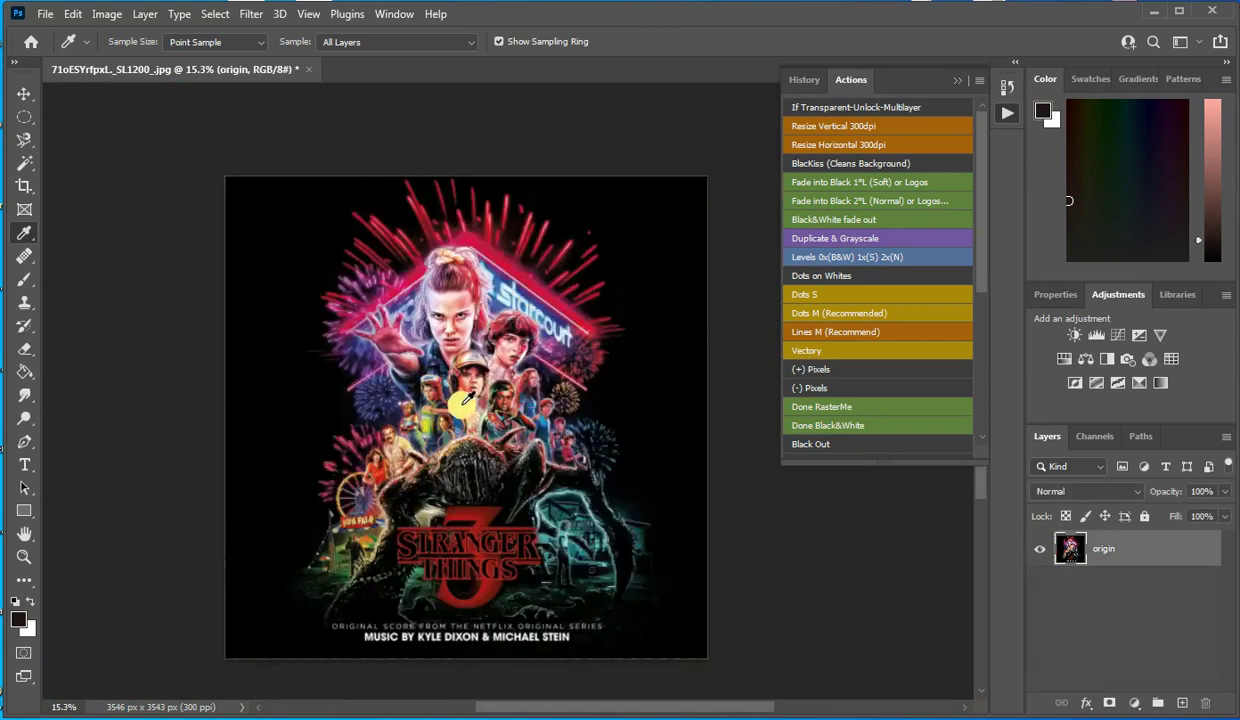
pyautogui.scroll(1, 455, 390)
pyautogui.scroll(-1, 455, 391)
pyautogui.scroll(1, 450, 378)
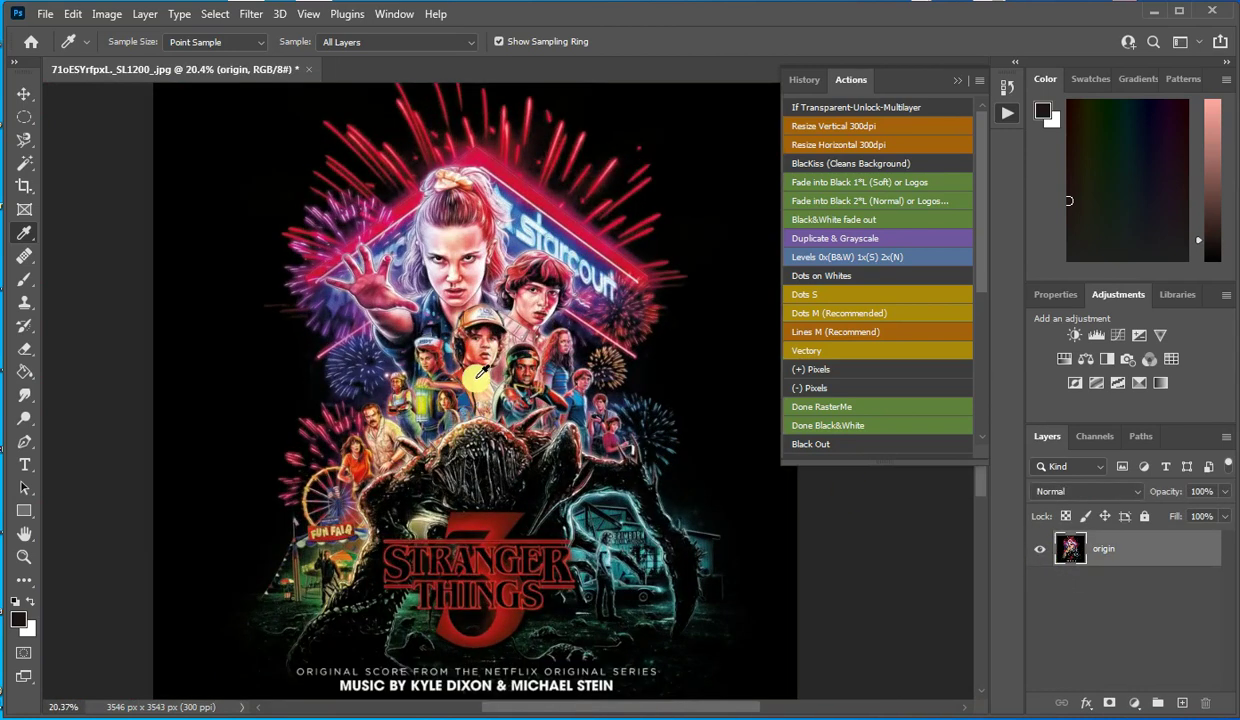
pyautogui.scroll(-1, 462, 362)
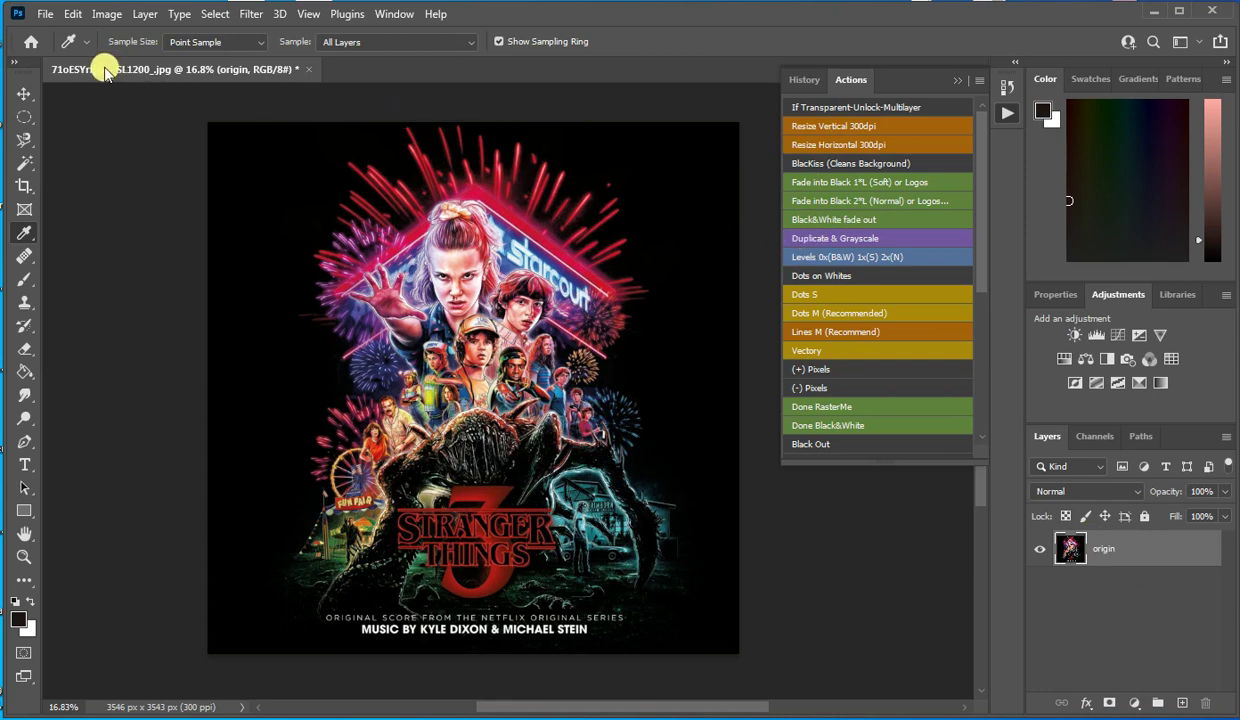
# Run Duplicate & Grayscale to create the 'source' document and compare it with the colour poster.
pyautogui.click(813, 241)
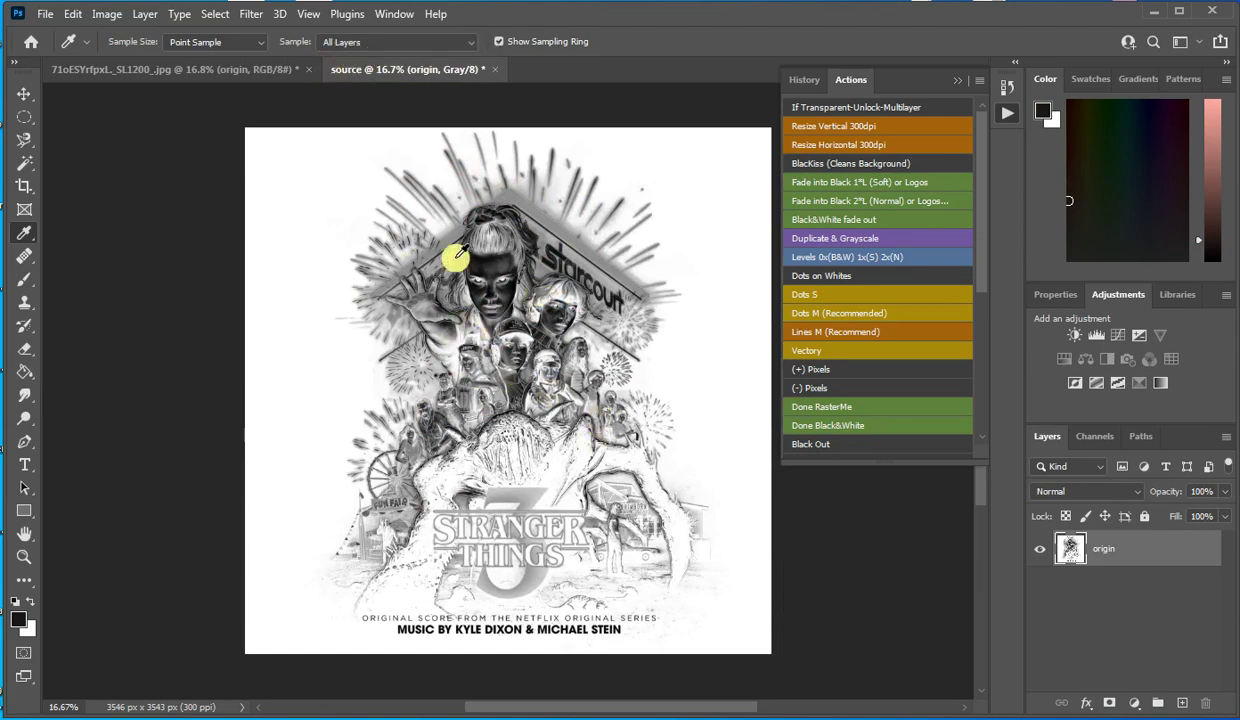
pyautogui.click(167, 74)
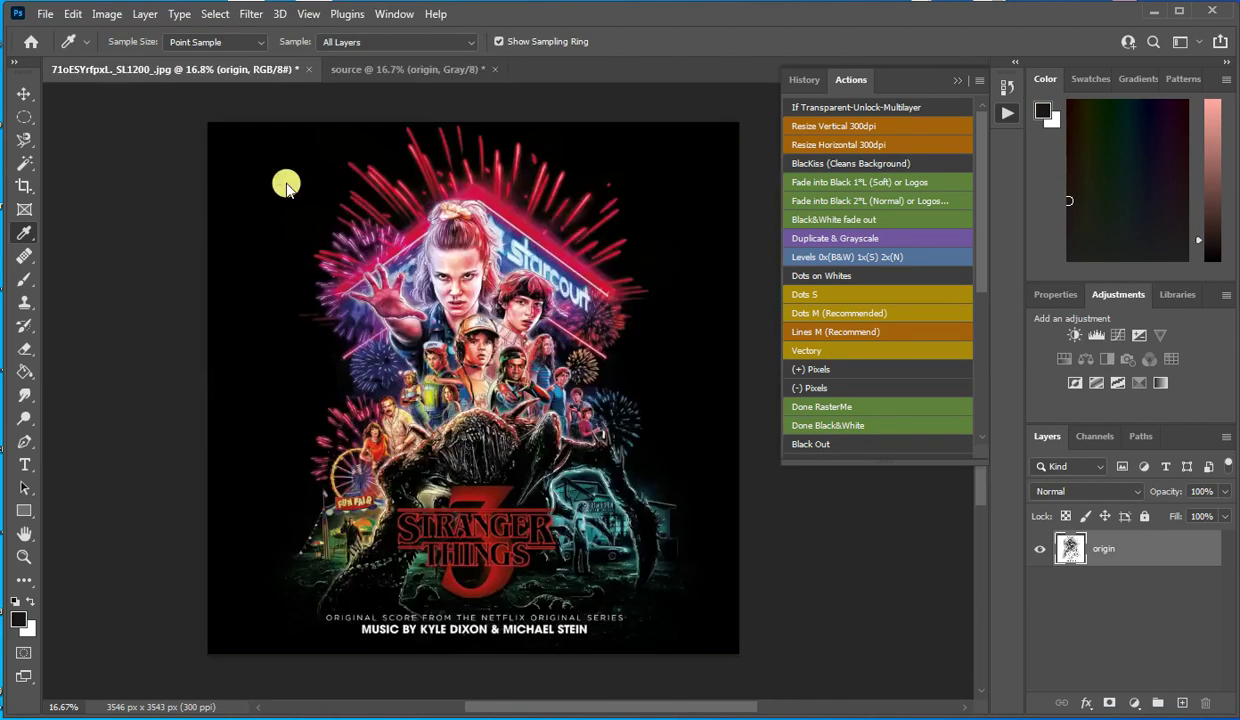
pyautogui.click(398, 69)
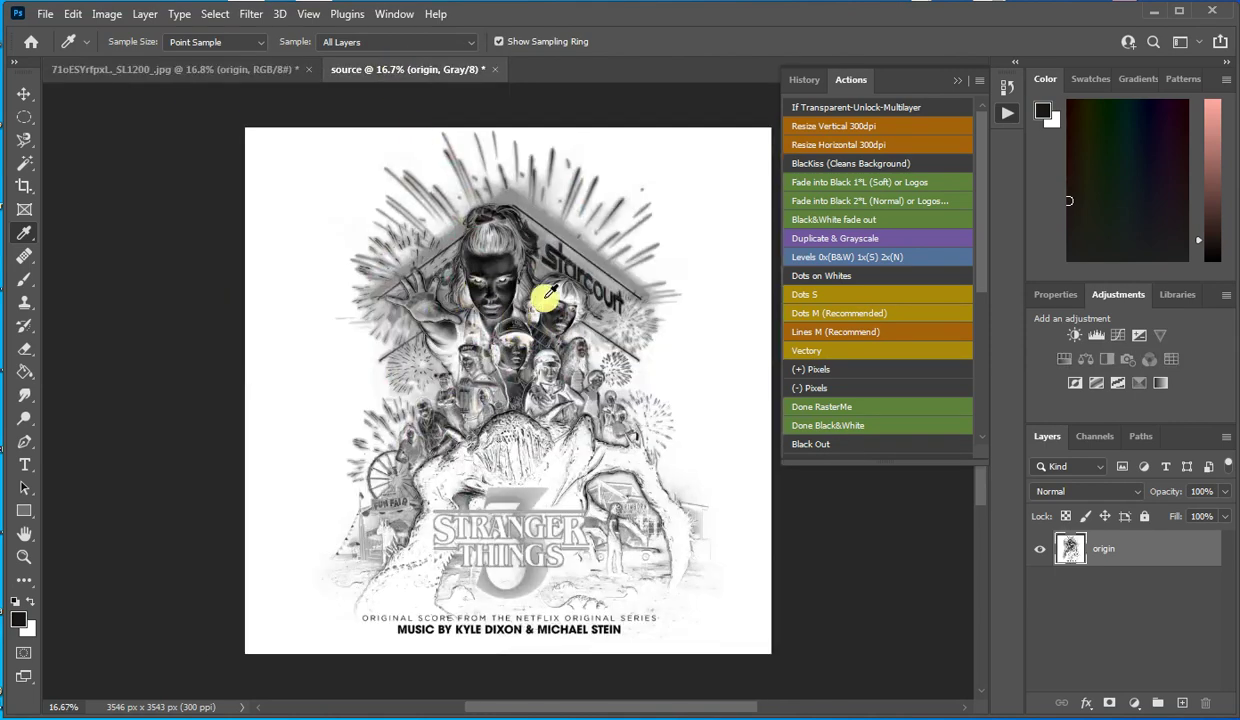
# Try the Levels contrast action on the source image, then undo it.
pyautogui.click(818, 258)
pyautogui.scroll(2, 540, 354)
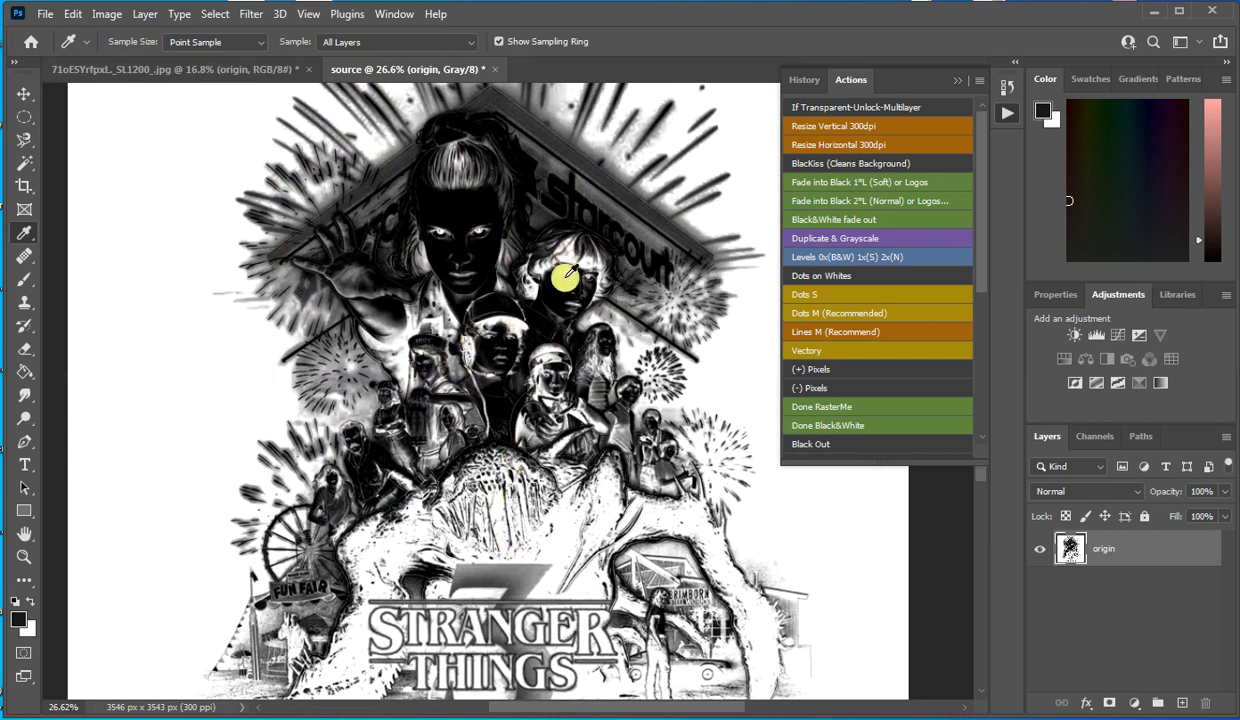
pyautogui.press('z')
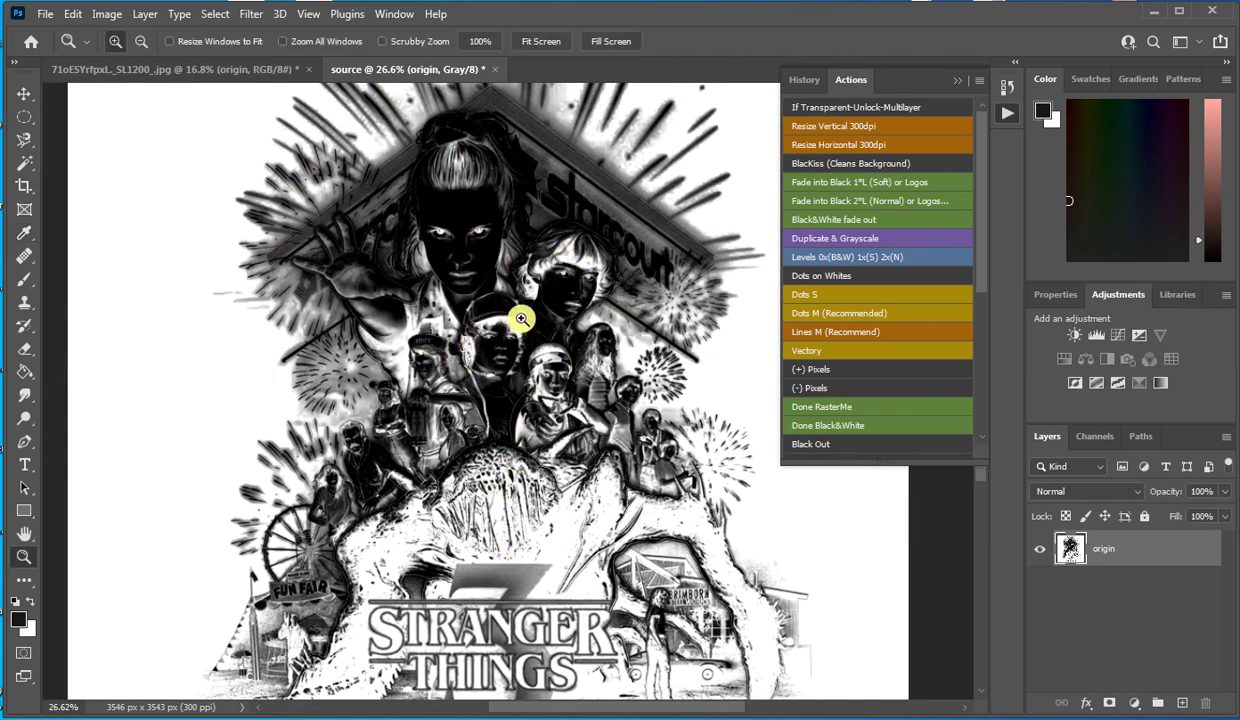
pyautogui.hotkey('ctrl', 'z')
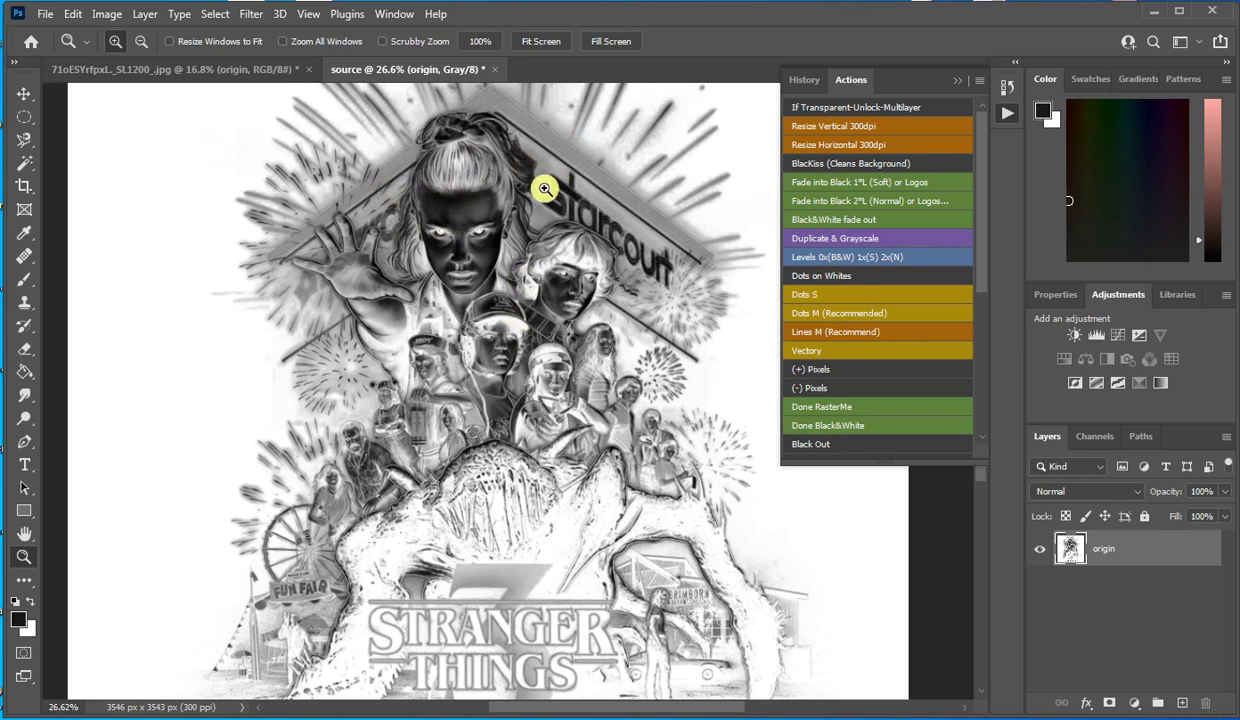
# Run Levels 0x (B&W) four times to darken the grayscale source and boost contrast.
pyautogui.click(802, 260)
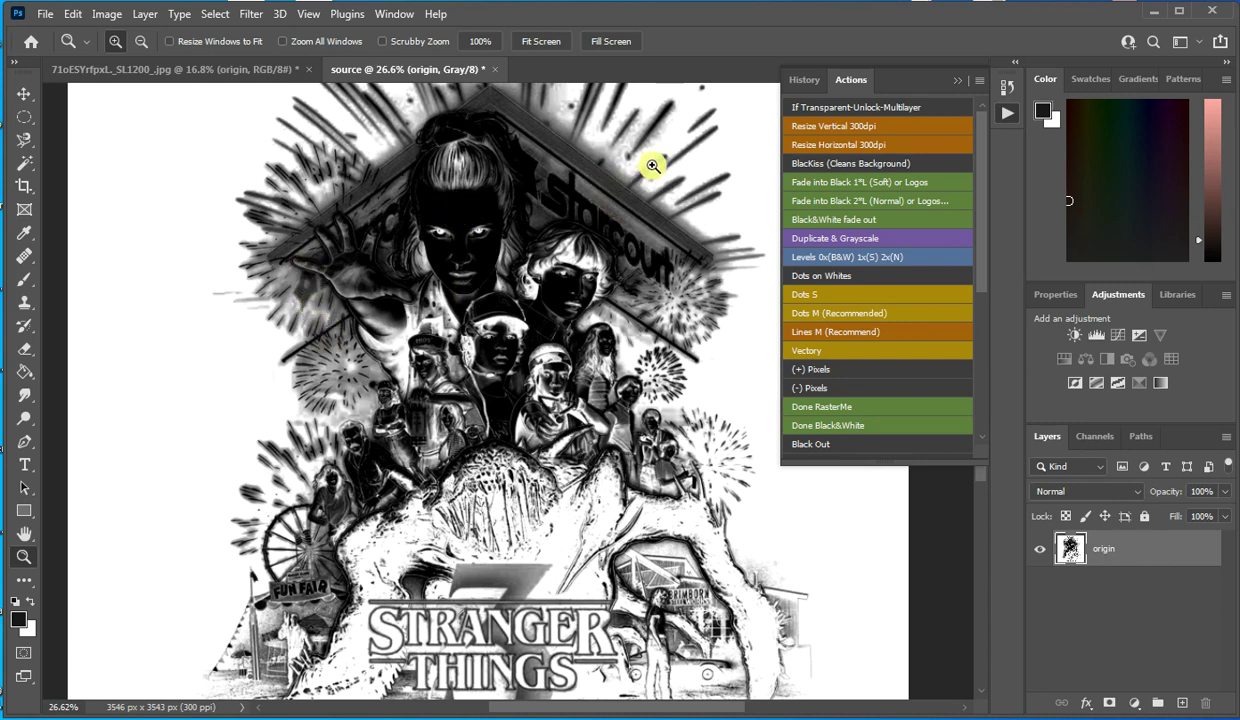
pyautogui.click(815, 258)
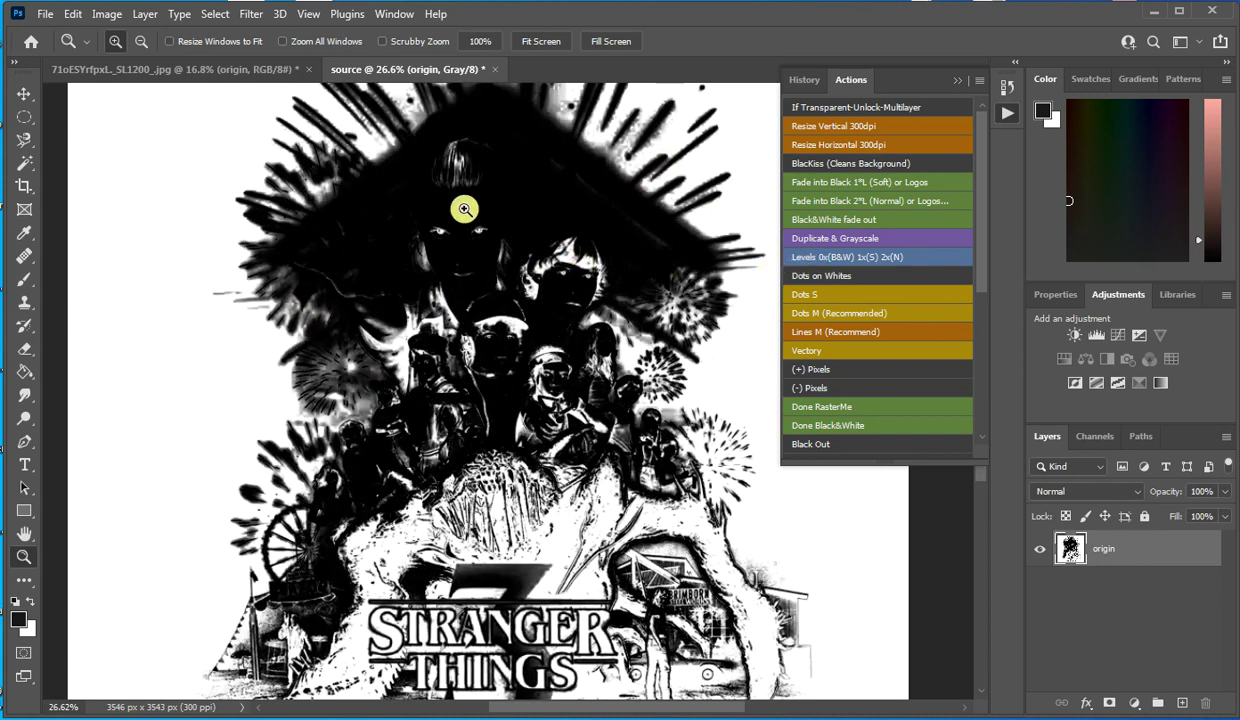
pyautogui.click(800, 257)
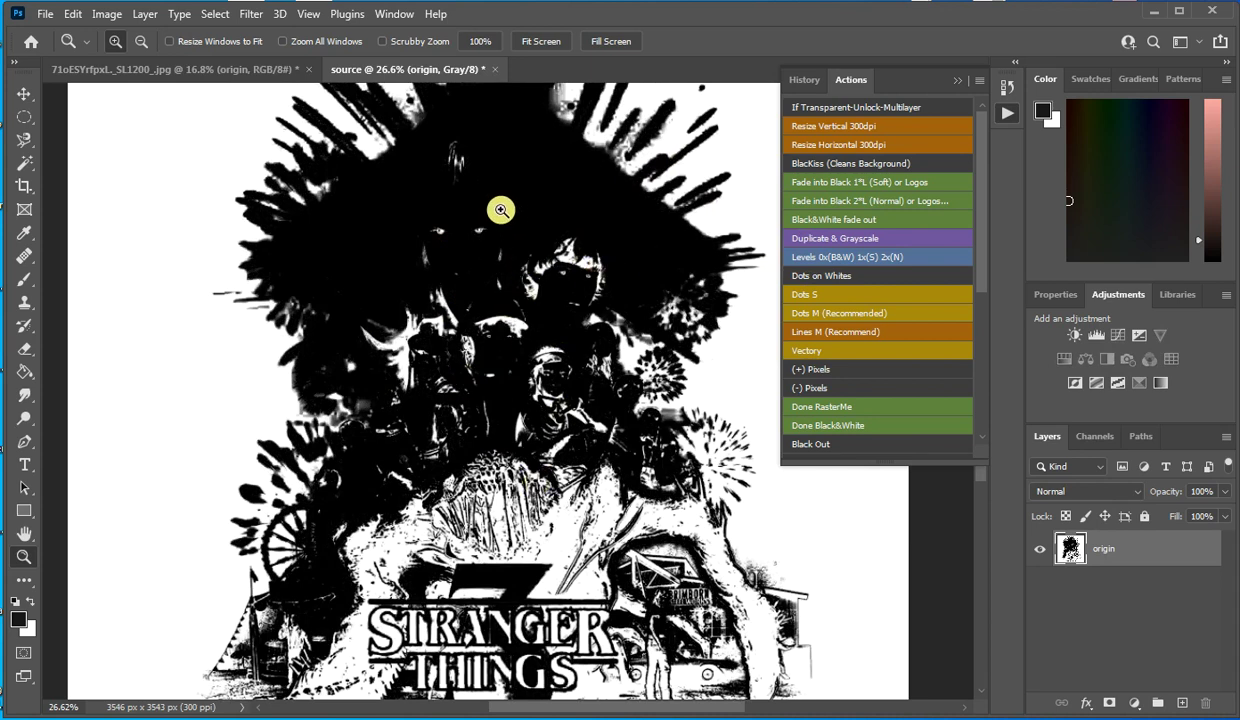
pyautogui.click(804, 256)
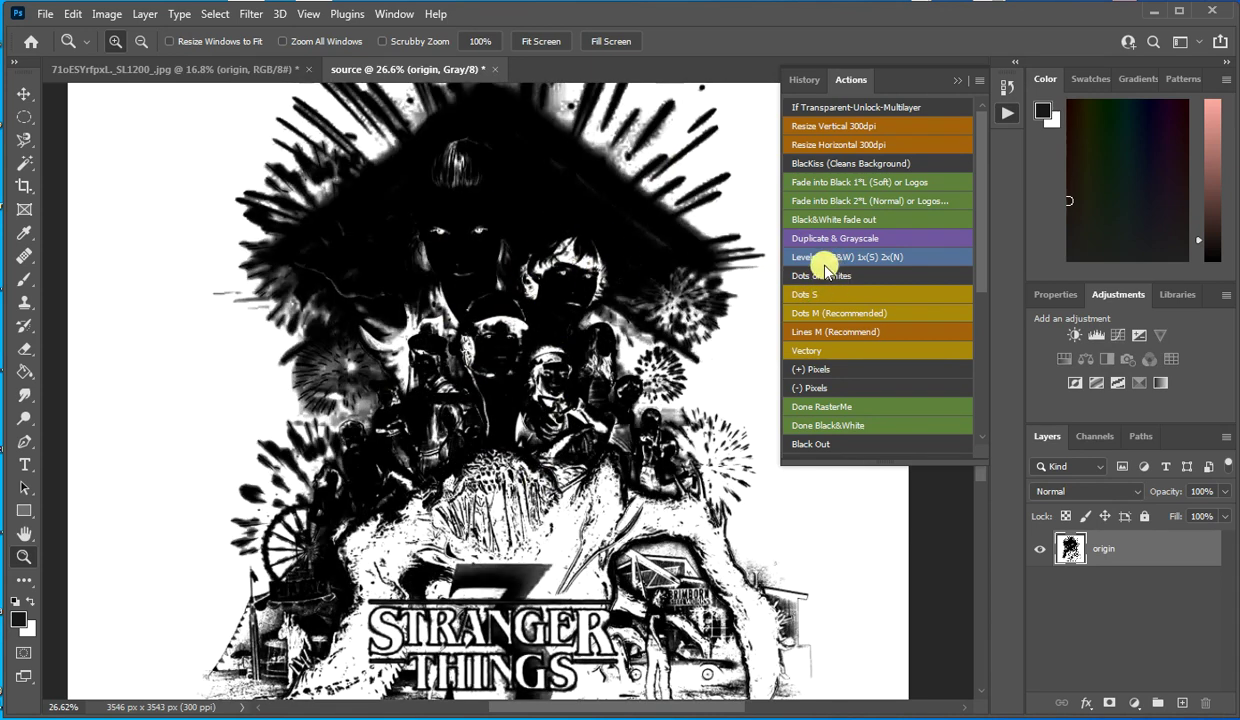
# Restore white-area detail with Dots on Whites, then apply Dots M (Recommended) and Vectory.
pyautogui.click(816, 277)
pyautogui.click(796, 268)
pyautogui.click(823, 315)
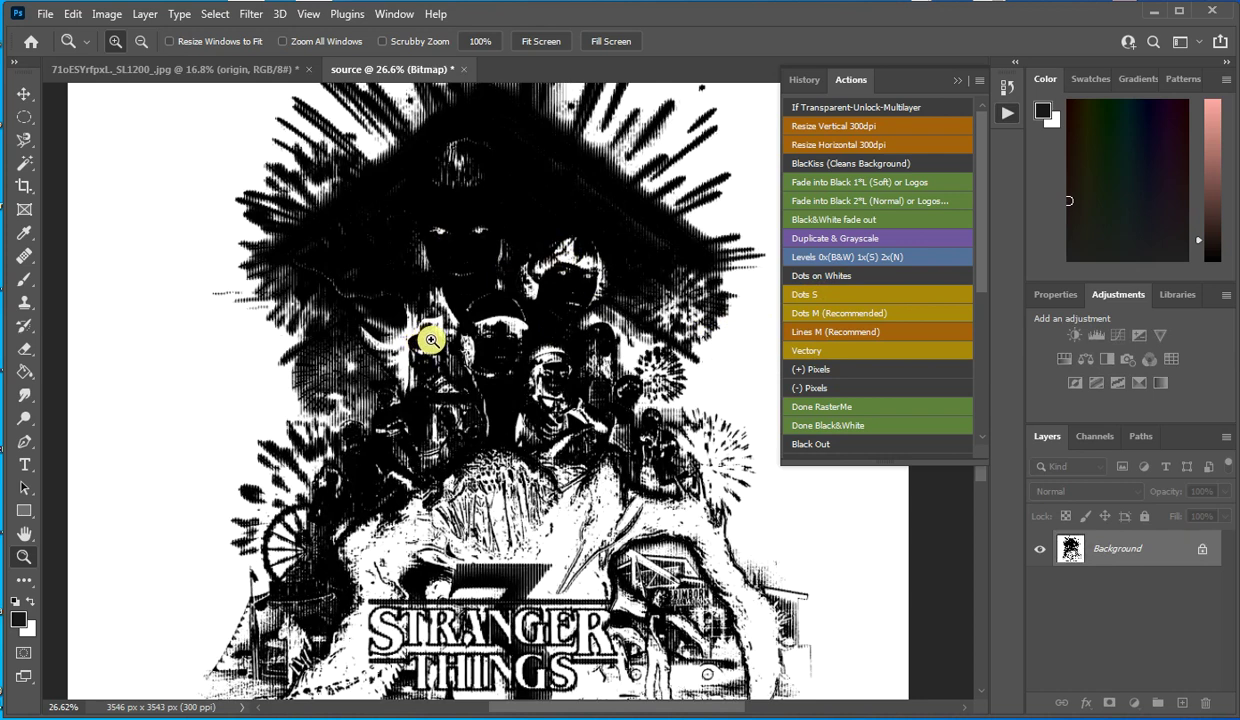
pyautogui.click(806, 351)
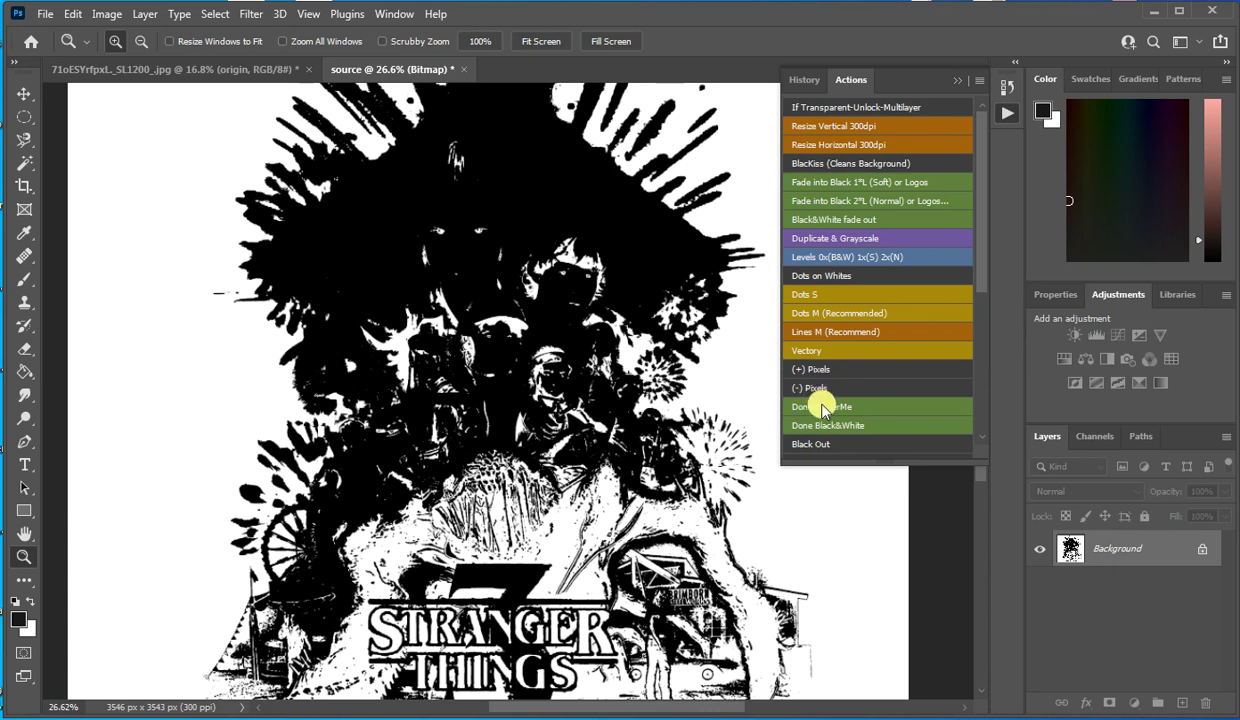
# Apply Done RasterMe and Black Out to the poster, then inspect the upper-right splatter up close.
pyautogui.click(822, 408)
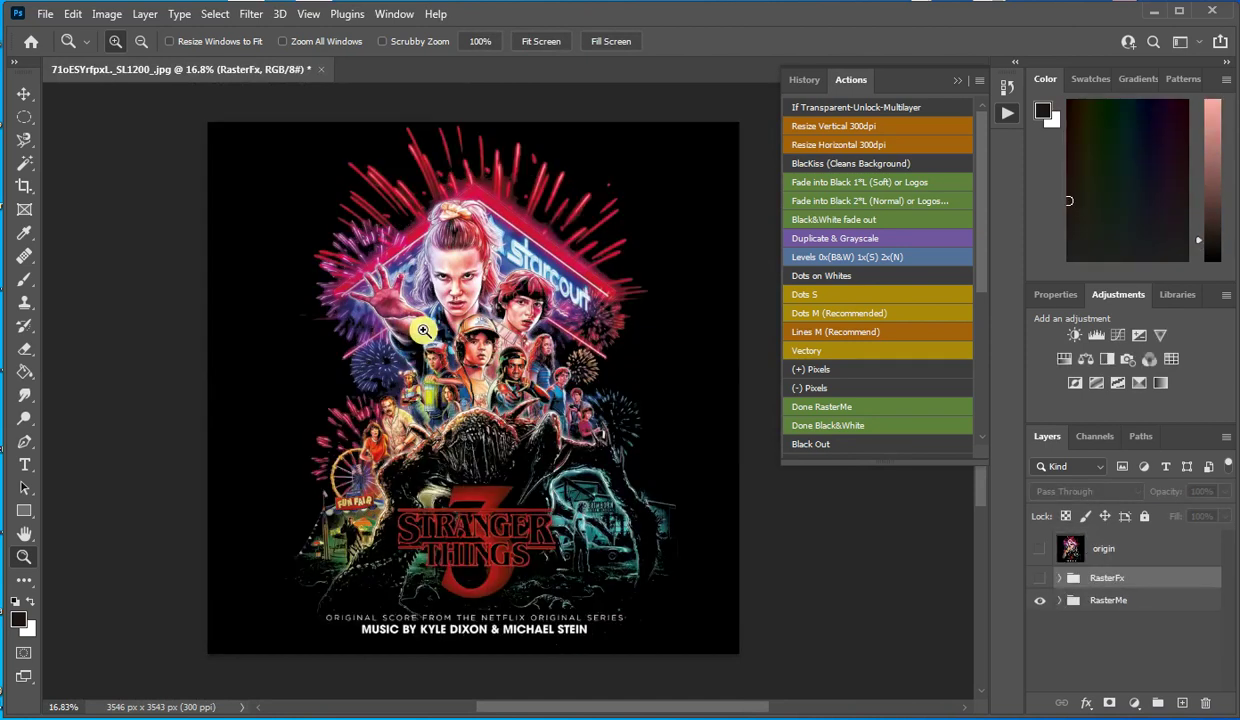
pyautogui.click(479, 292)
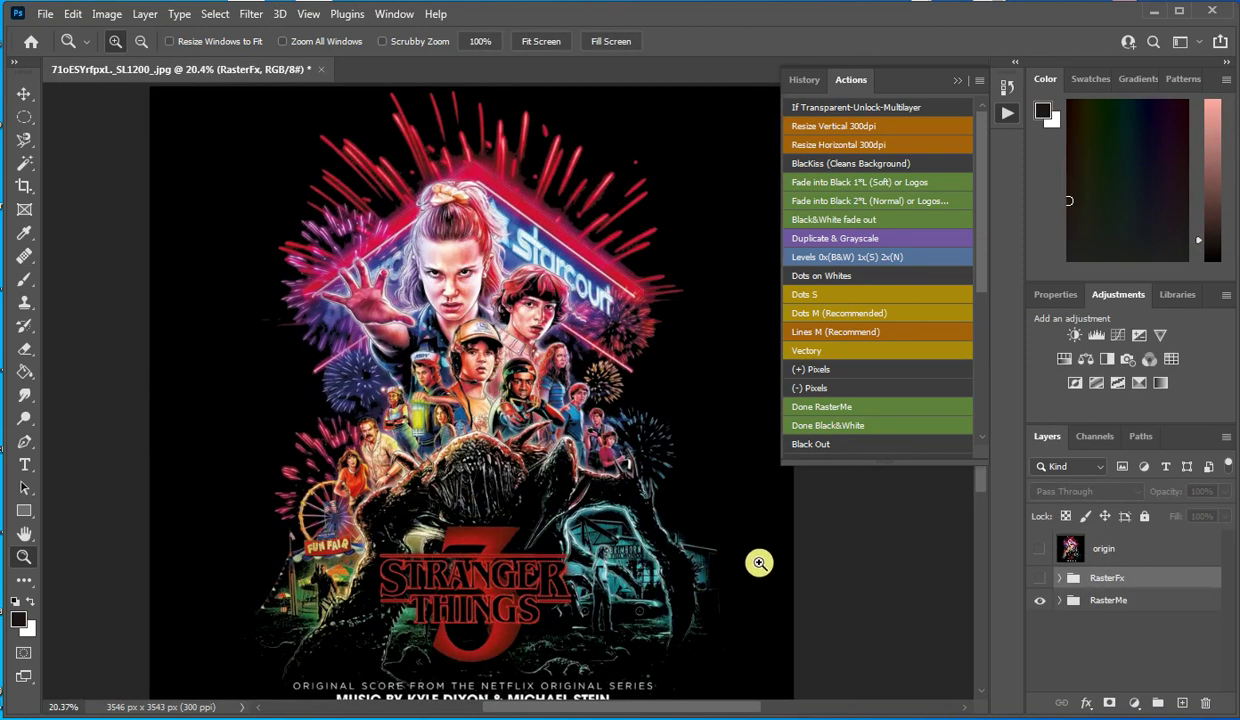
pyautogui.click(811, 443)
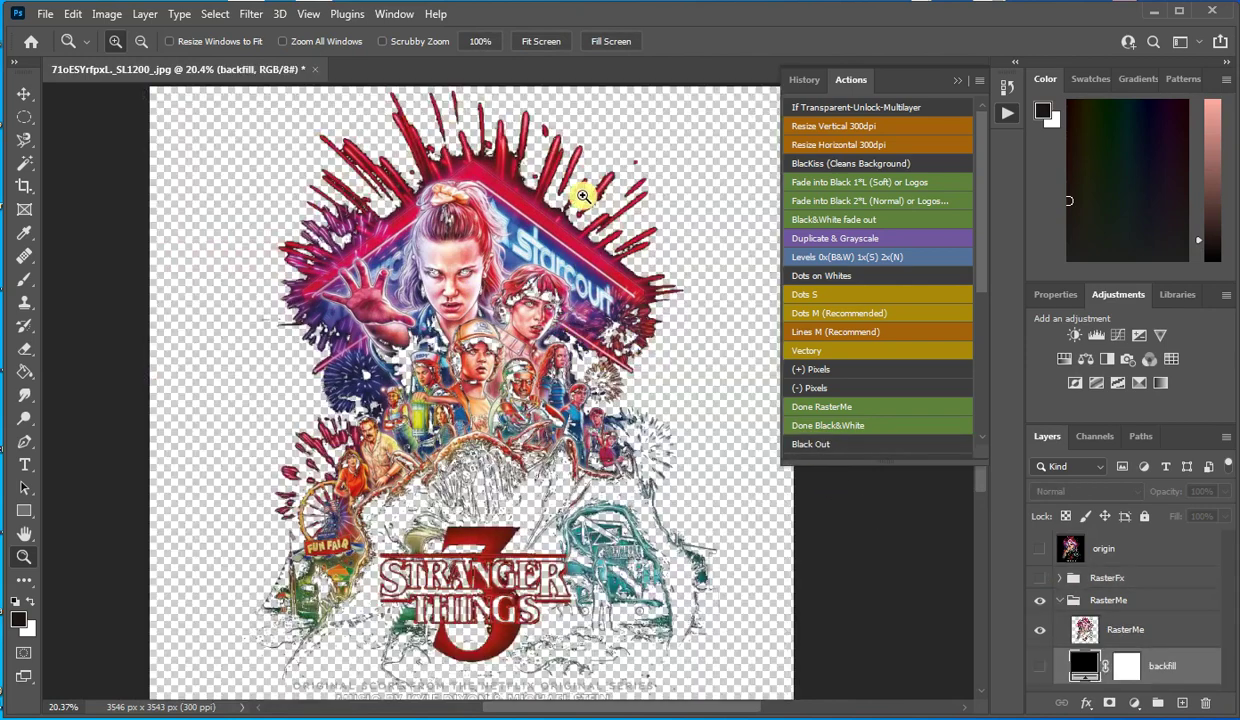
pyautogui.moveTo(595, 166); pyautogui.dragTo(672, 221)
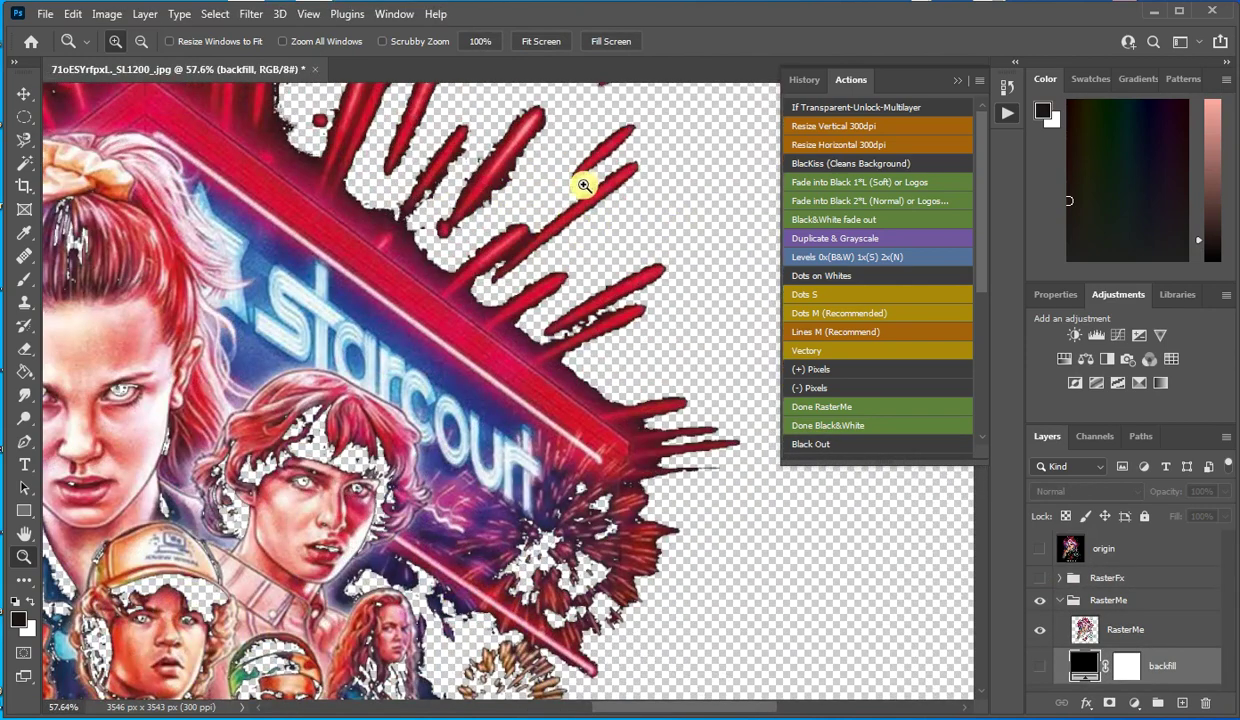
pyautogui.scroll(-3, 587, 178)
pyautogui.scroll(-2, 595, 183)
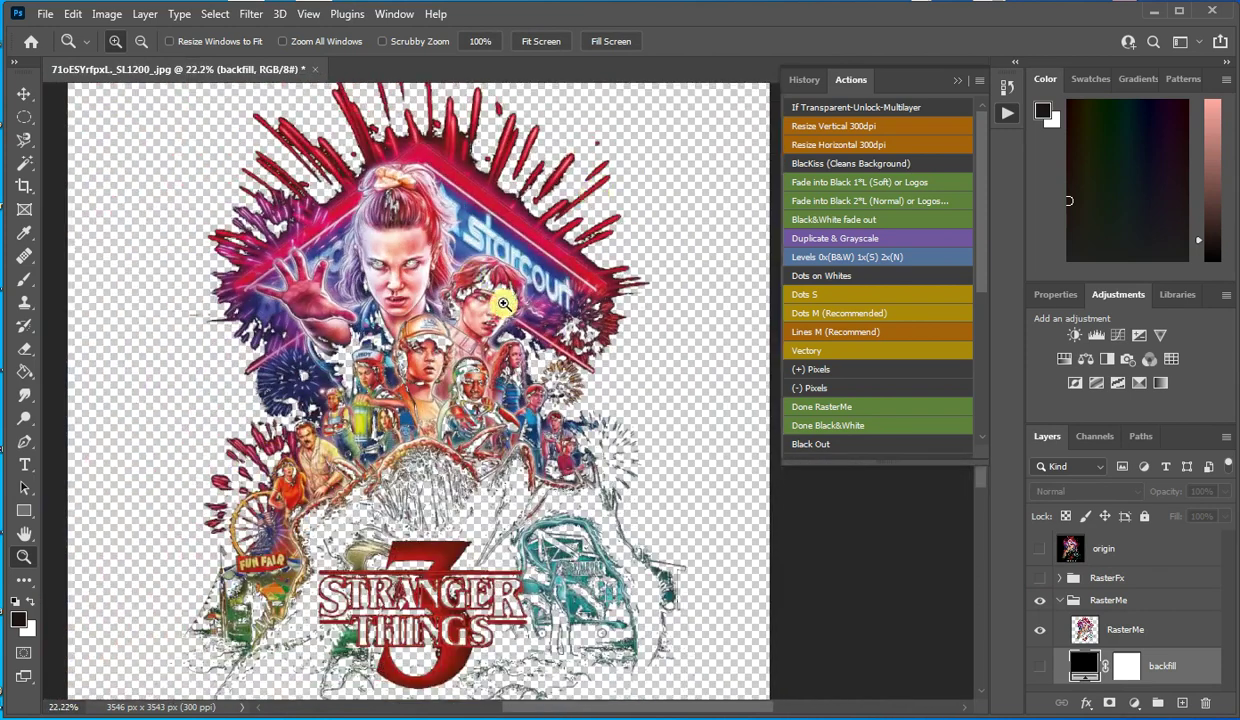